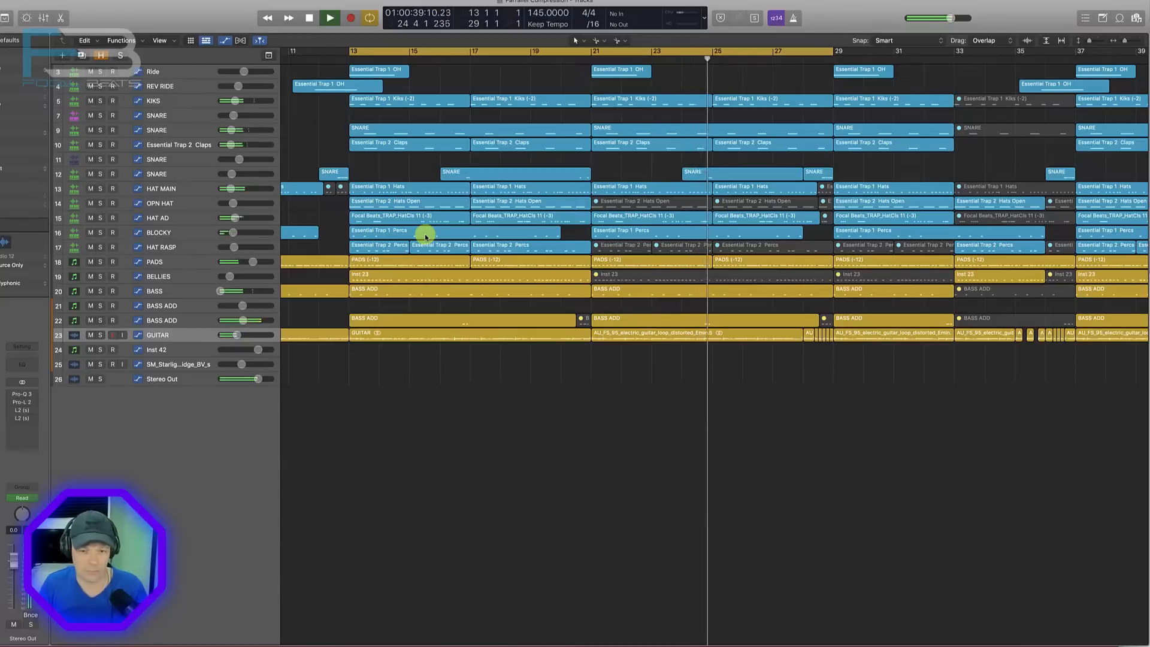
- Stop playback and mute the instrument tracks from PADS through GUITAR
key("space")
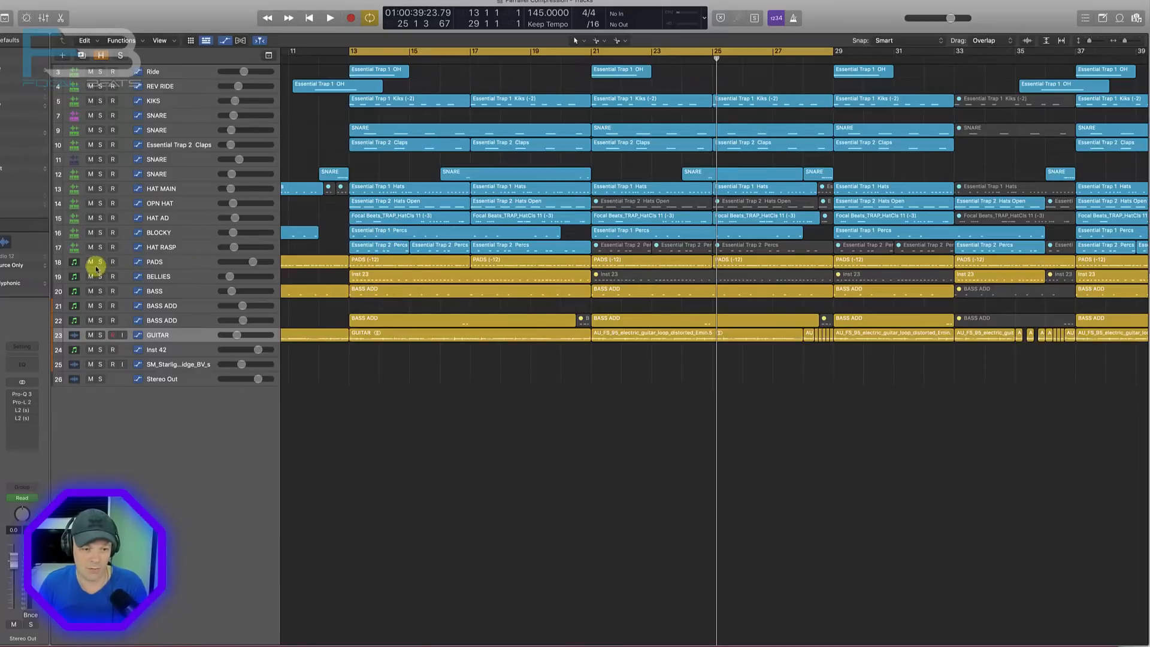
left_click_drag(90, 262, 92, 335)
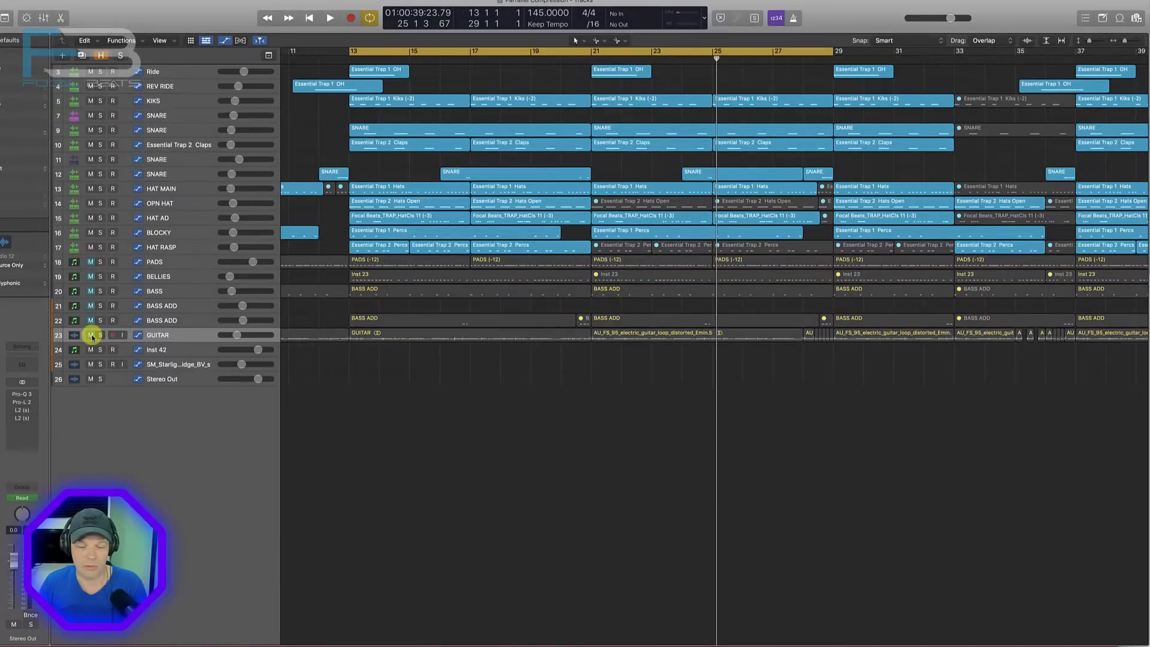
- Select the drum tracks from Ride through HAT RASP and add a send to Bus 15 on all of them
left_click(164, 247)
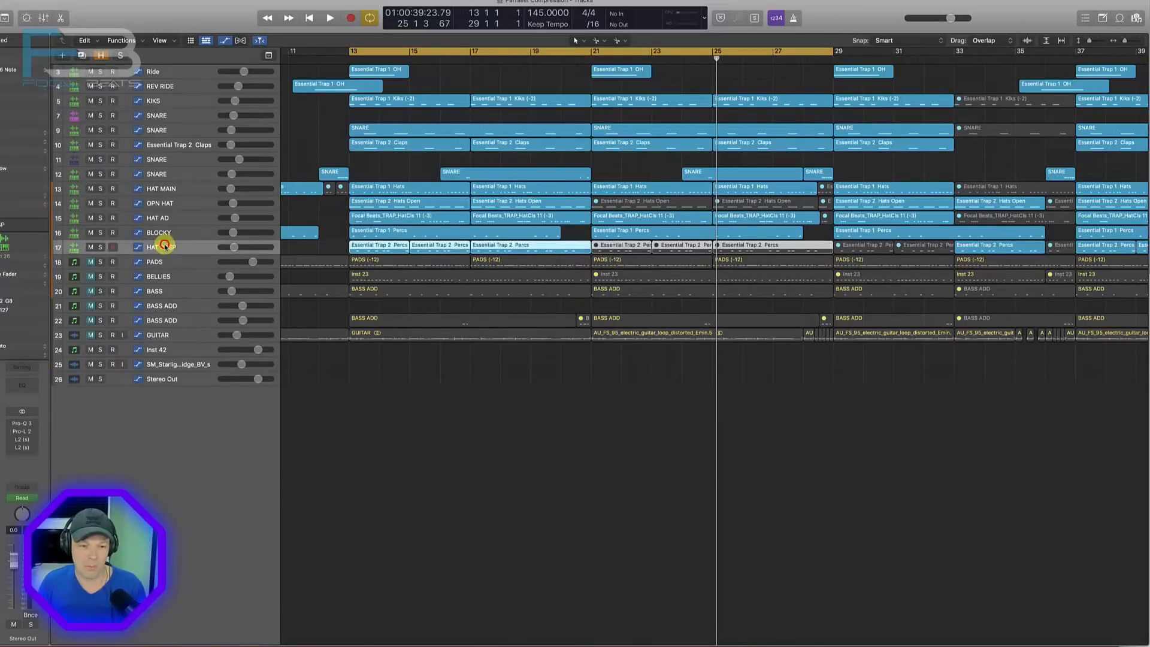
left_click(164, 73, "shift")
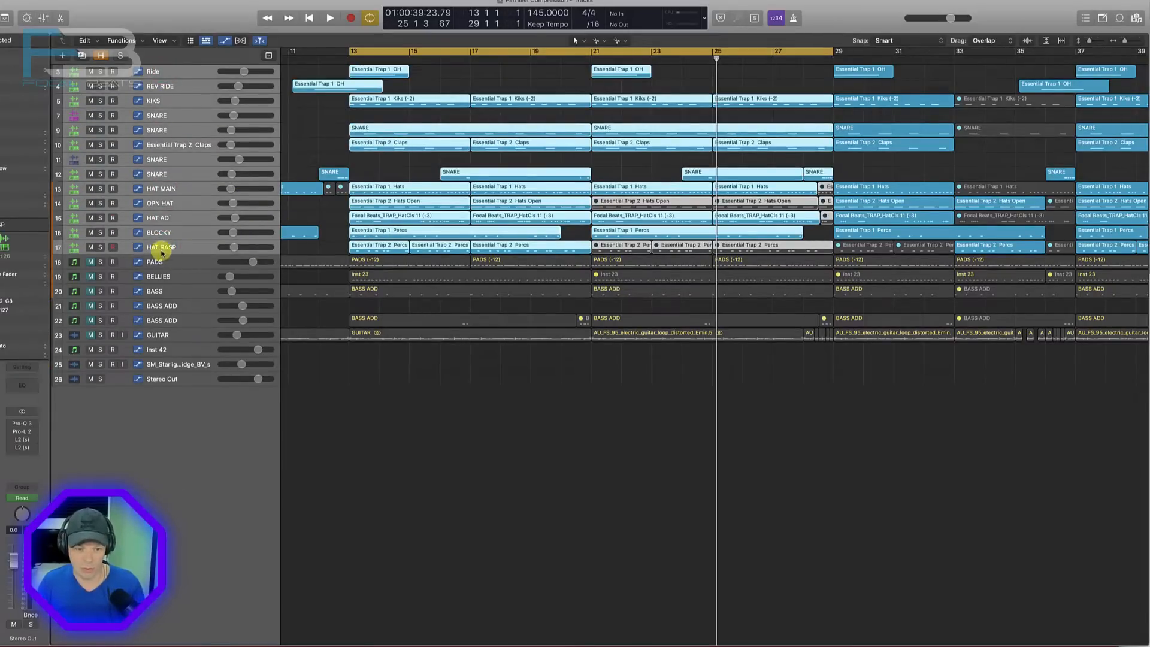
key("x")
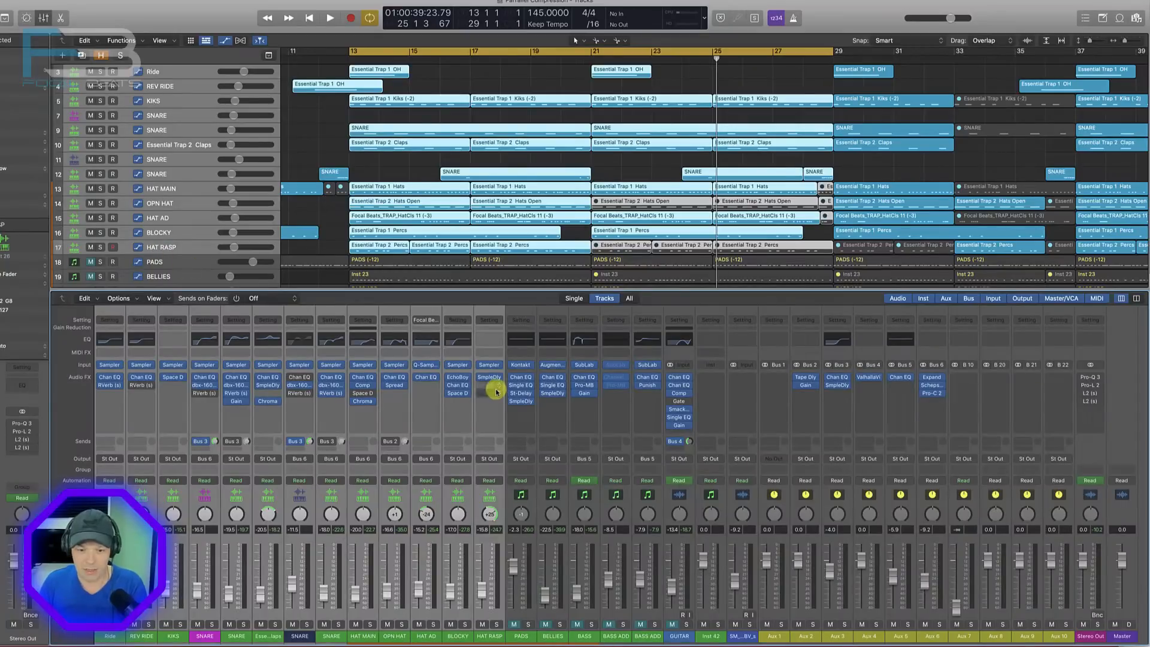
left_click(491, 446)
mouse_move(499, 460)
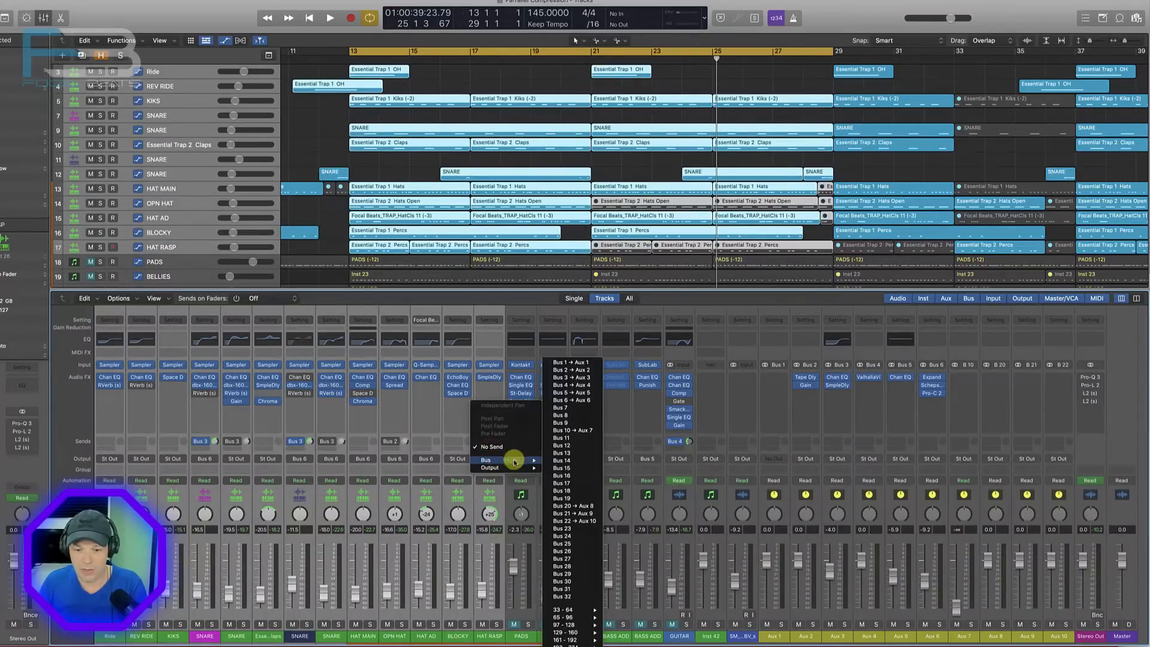
left_click(573, 471)
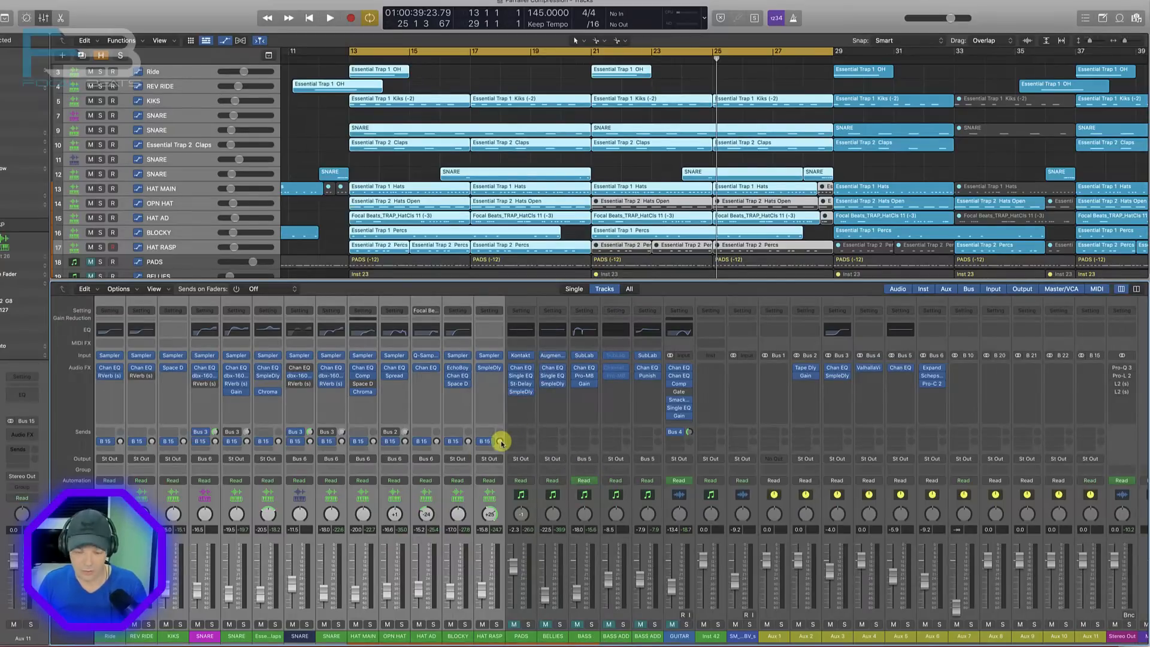
- Set the drum tracks' Bus 15 sends to 0 dB and switch them to Pre Fader
left_click(501, 443)
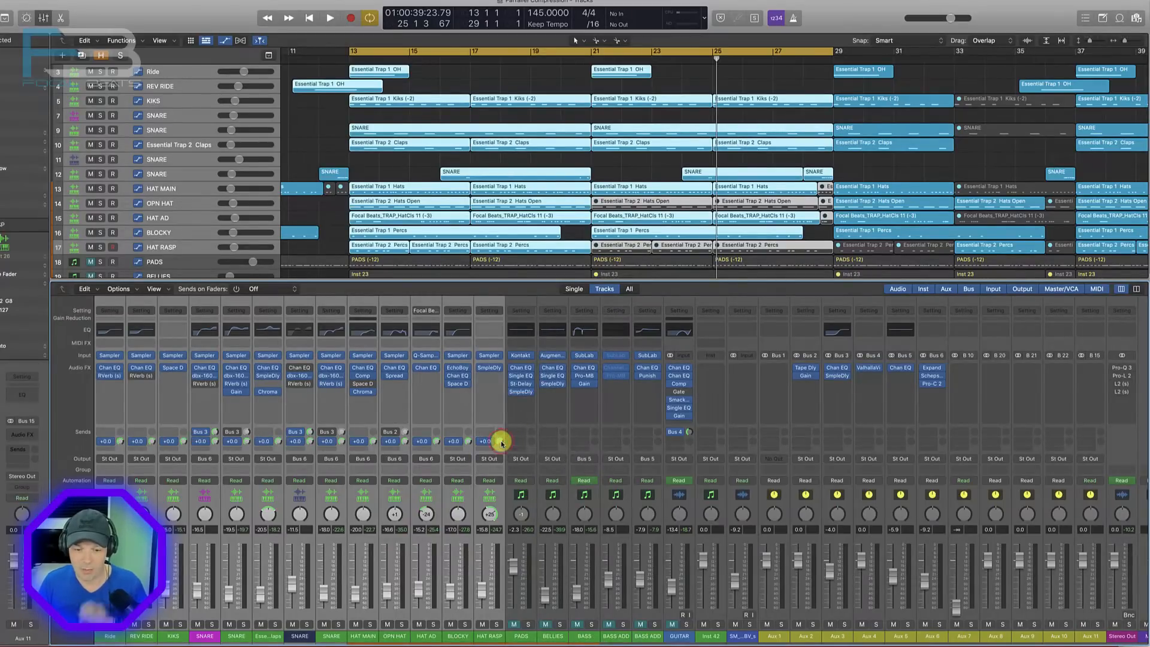
left_click(494, 443)
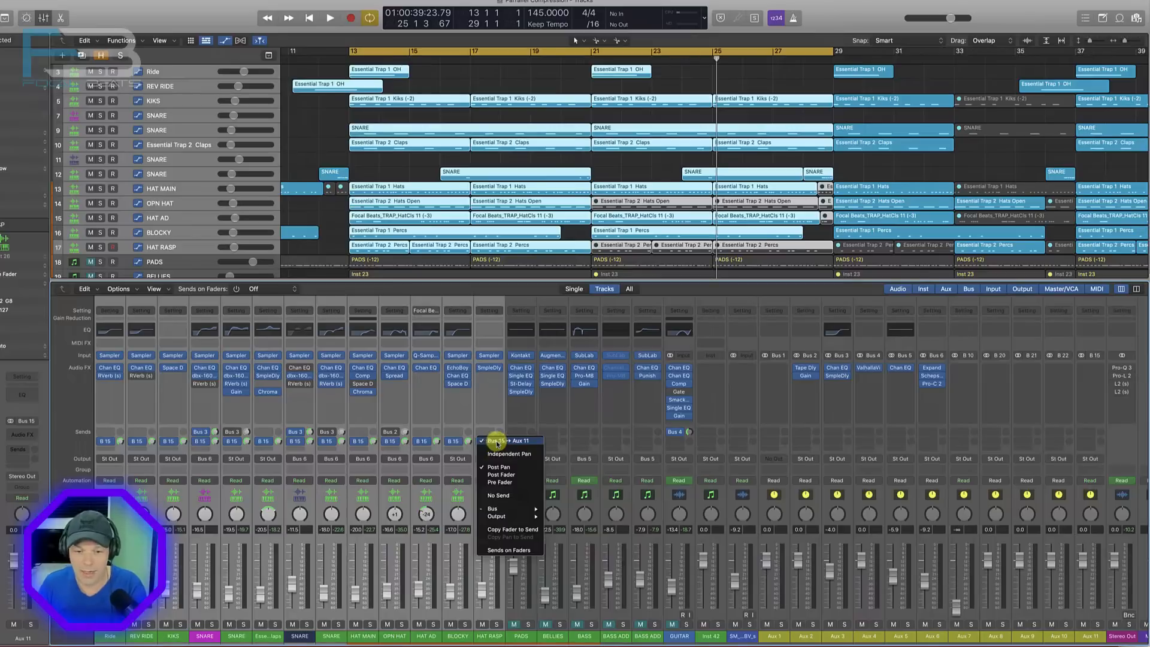
left_click(509, 483)
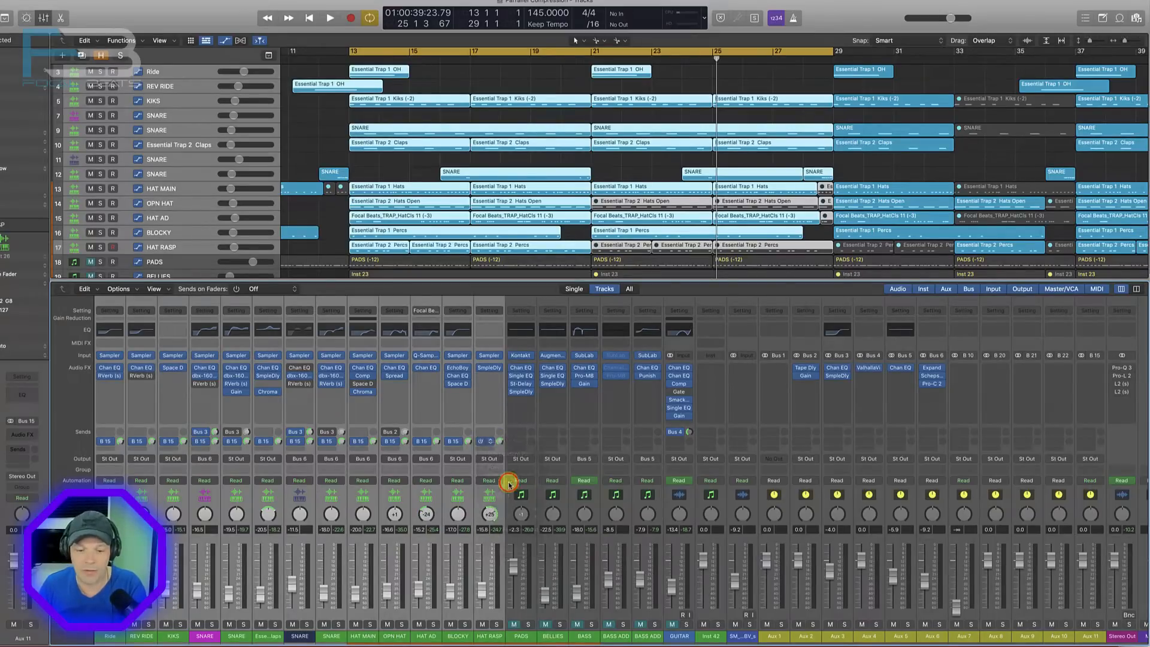
- Insert a stereo Compressor on Aux 11, the Bus 15 return, and choose the Vintage FET model
scroll(508, 477, "right", 2)
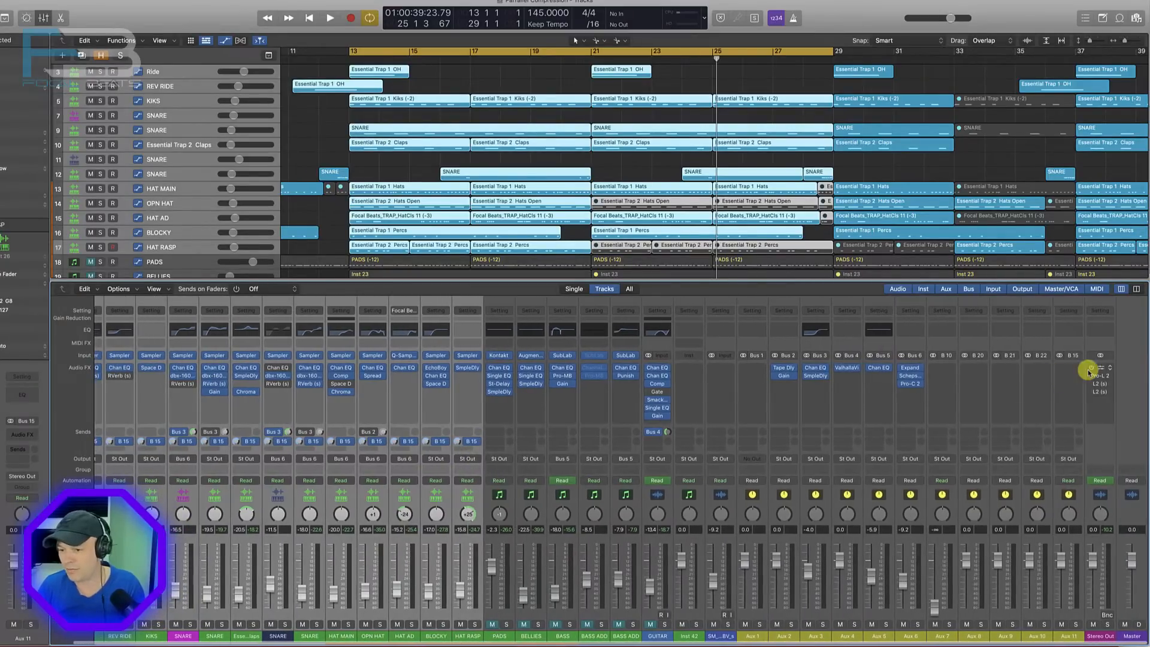
left_click(1078, 379)
mouse_move(1091, 414)
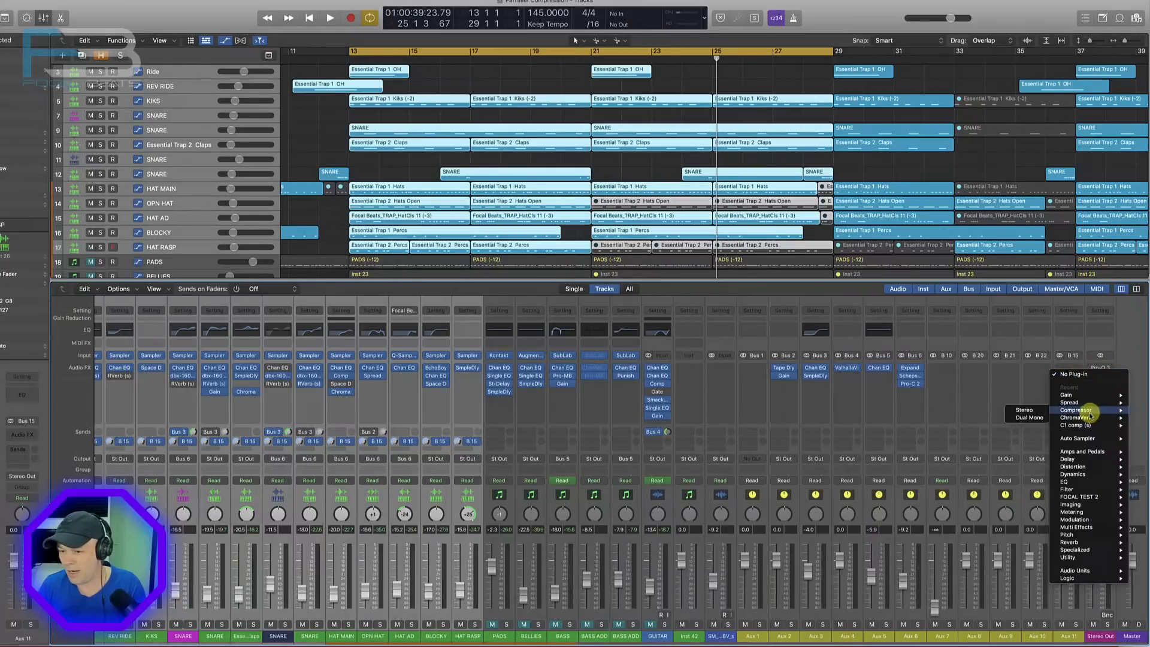
left_click(1024, 410)
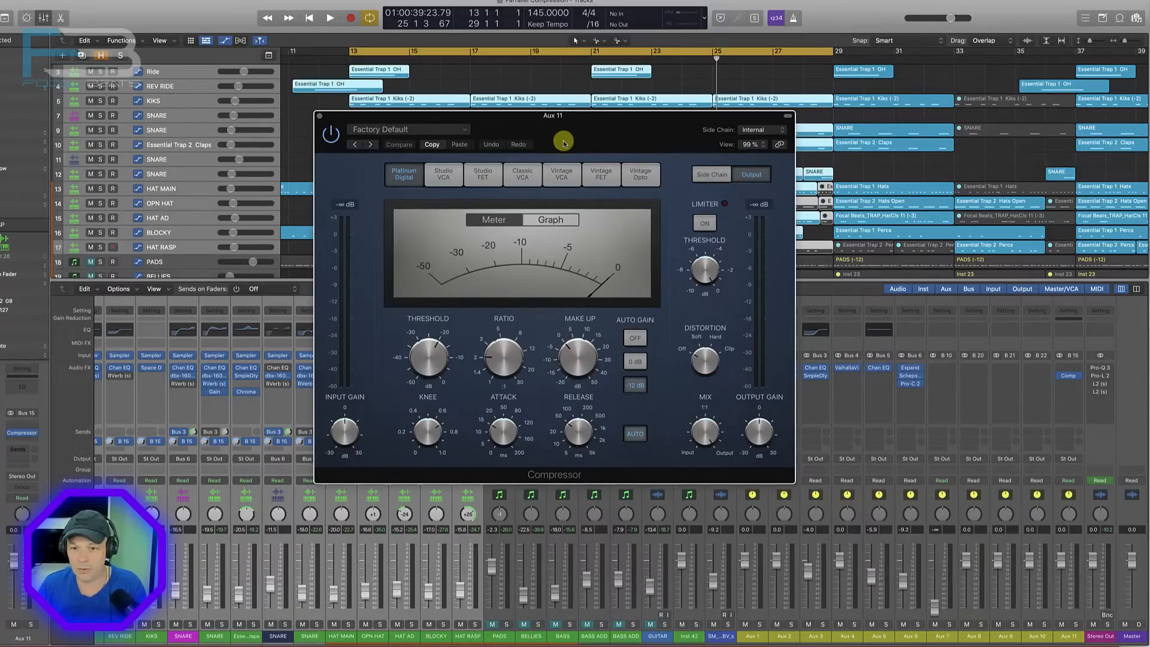
left_click(602, 173)
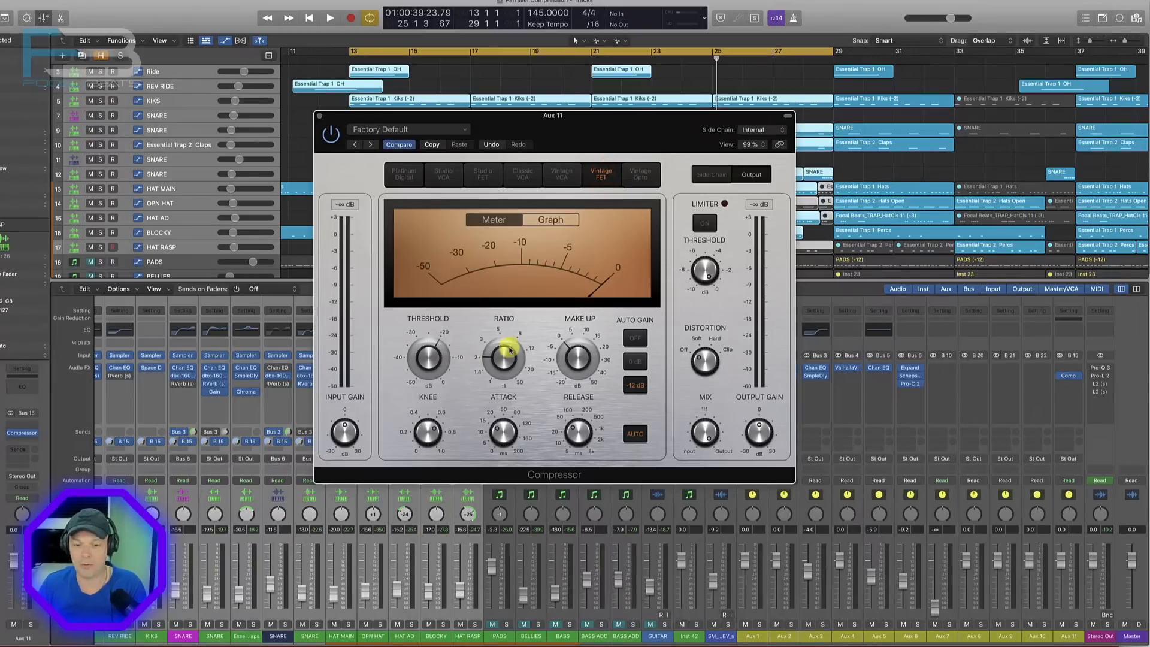
- Solo Aux 11 and turn off the compressor's Auto Gain
left_click(1076, 625)
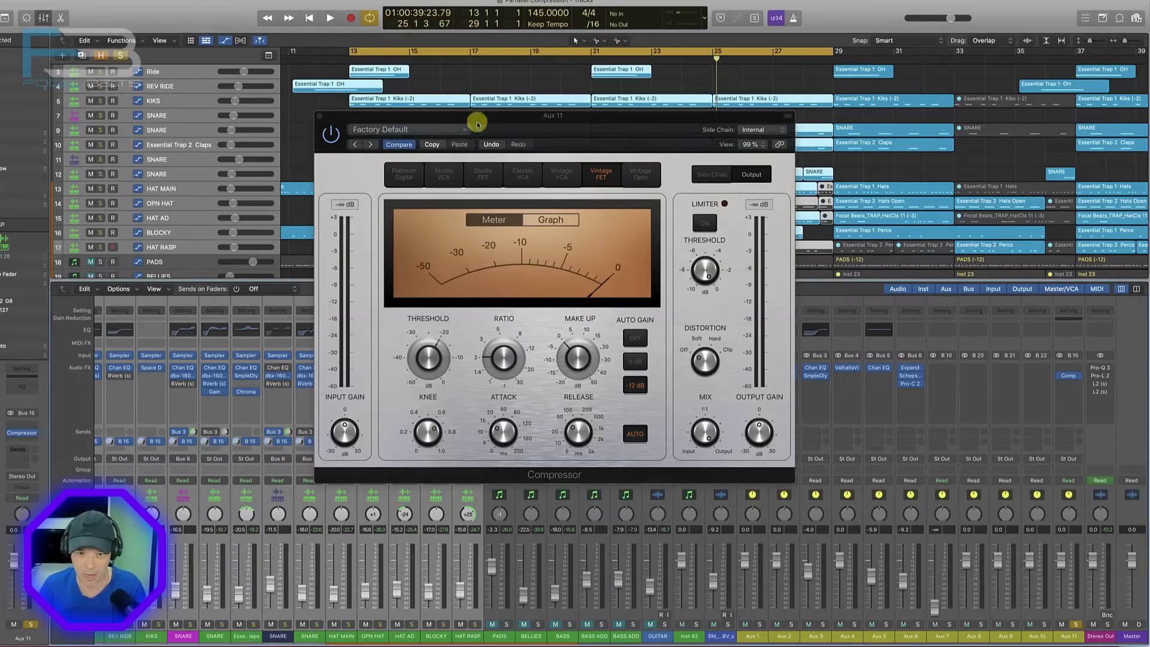
left_click(635, 339)
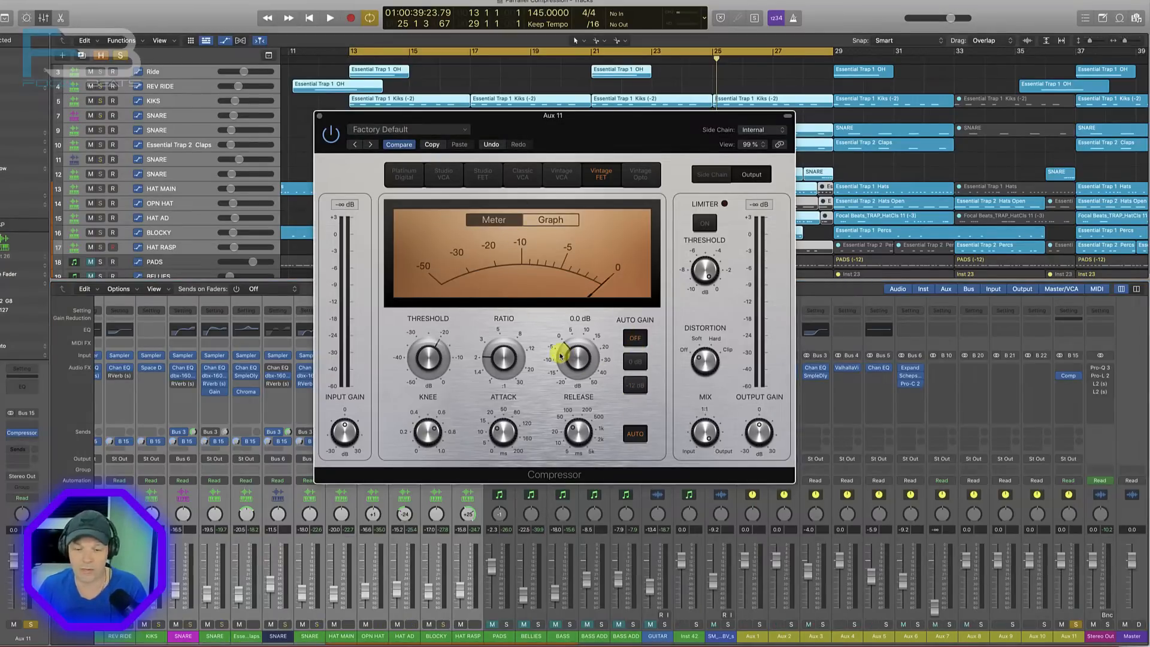
- Try the compressor with a 1 ms attack, followed by a slower attack and different ratio and threshold settings
mouse_move(425, 358)
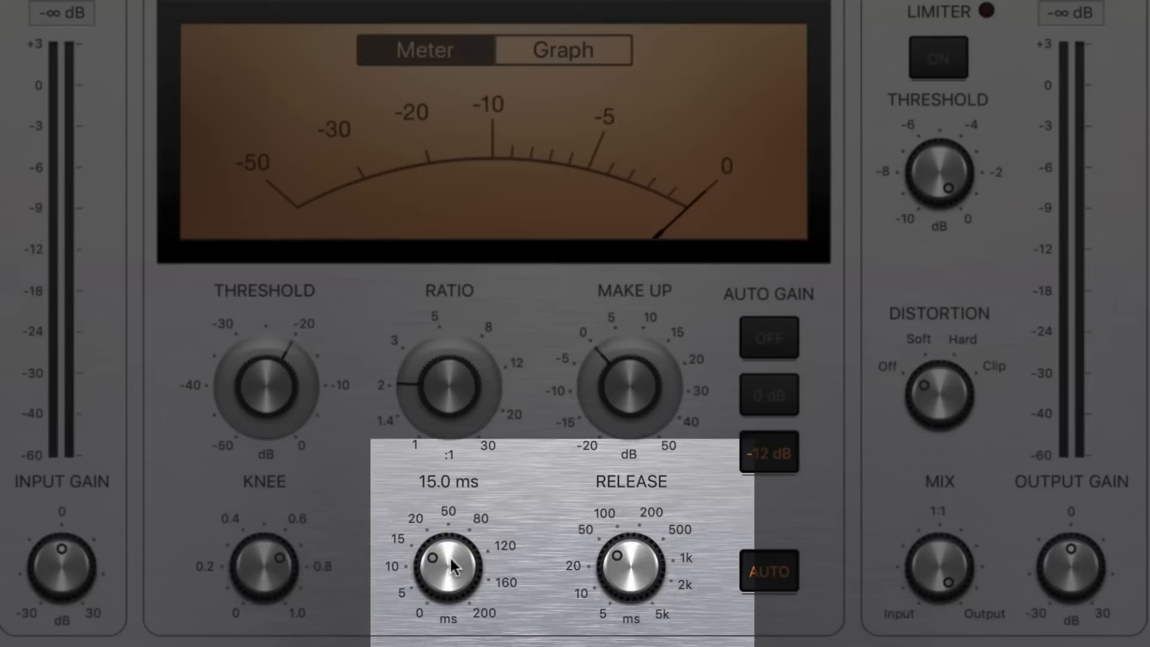
left_click_drag(451, 572, 437, 641)
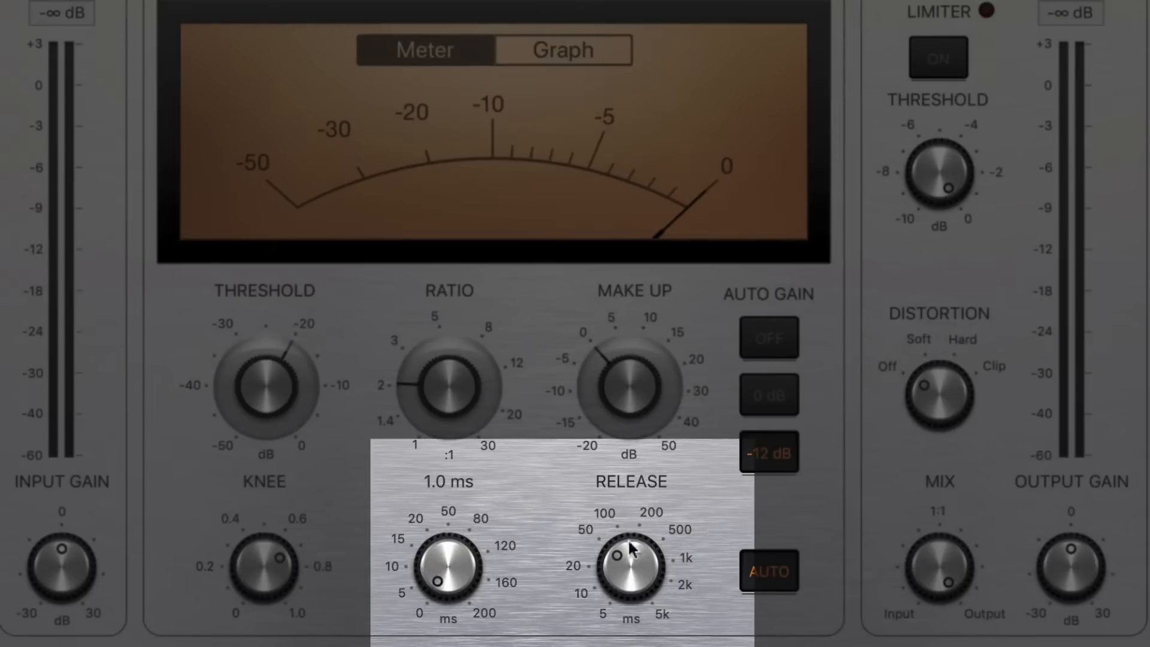
left_click_drag(456, 367, 459, 346)
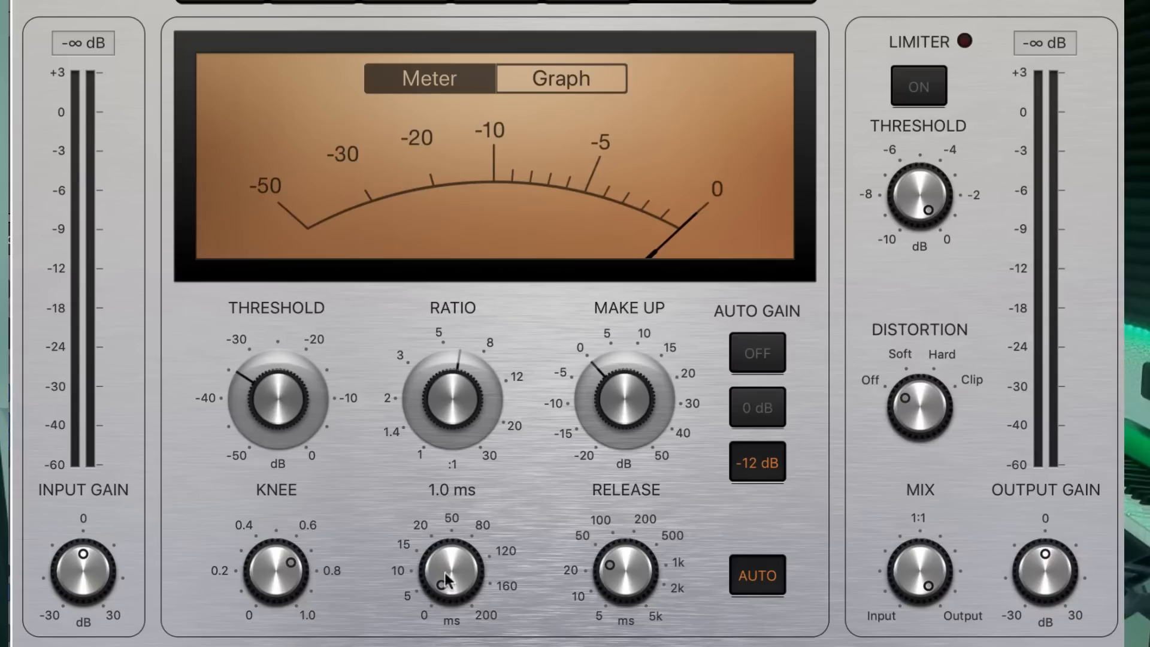
left_click_drag(446, 556, 445, 522)
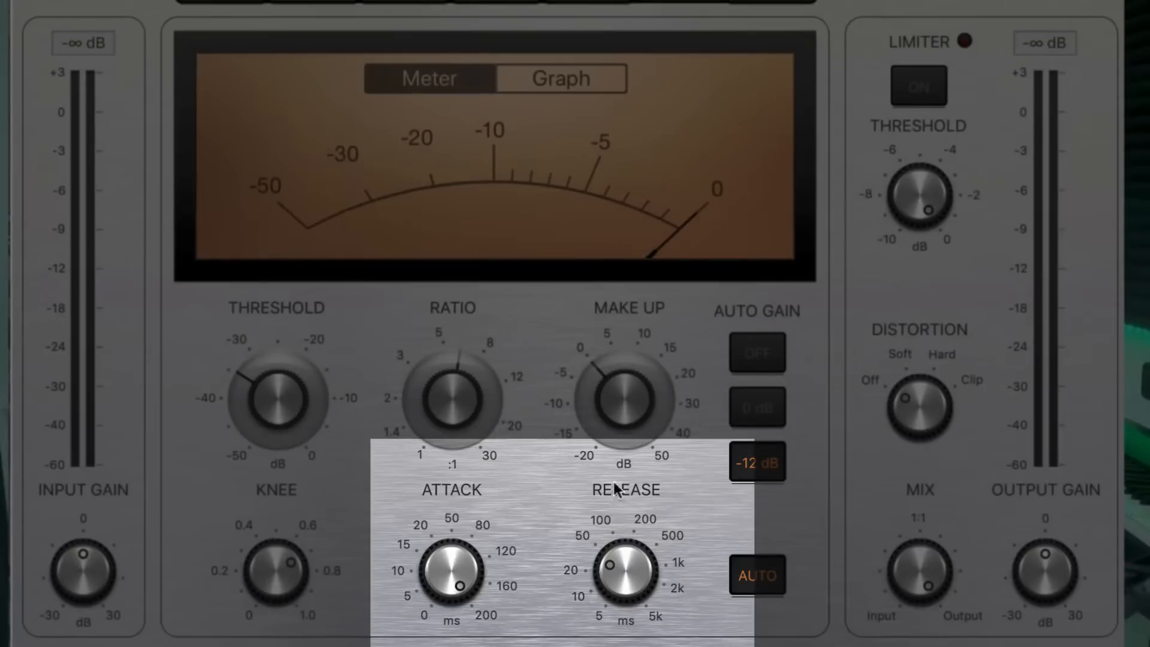
left_click_drag(474, 406, 458, 422)
left_click_drag(264, 383, 258, 413)
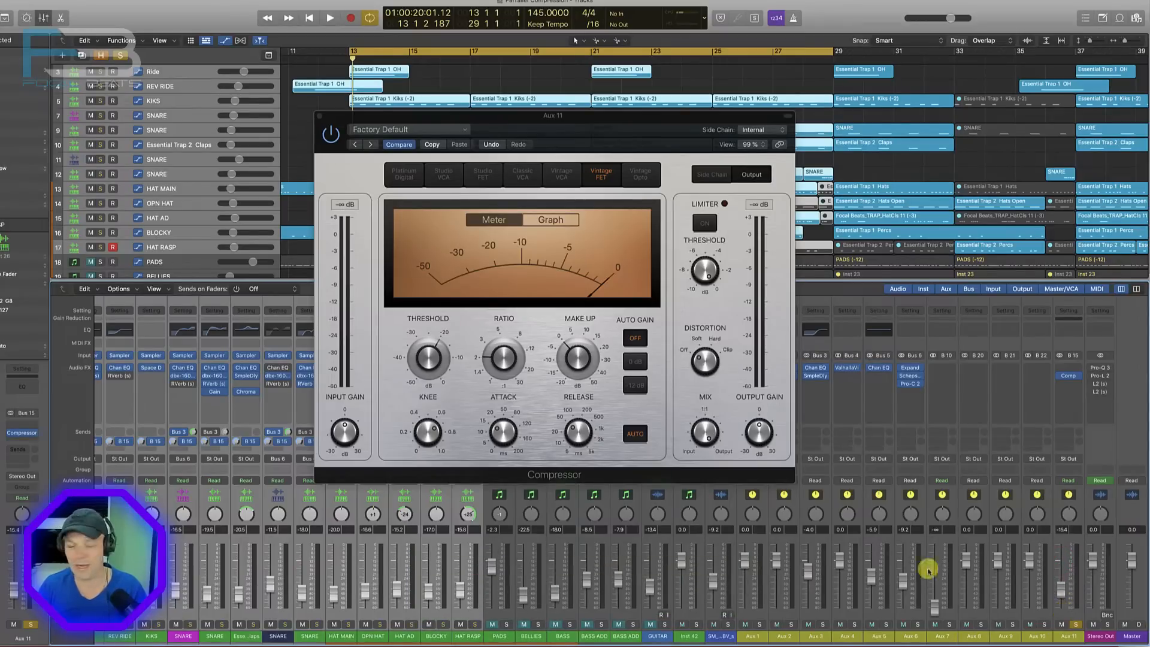
- Start playback and raise the soloed Aux 11 fader to -13.2 dB
key("space")
mouse_move(433, 360)
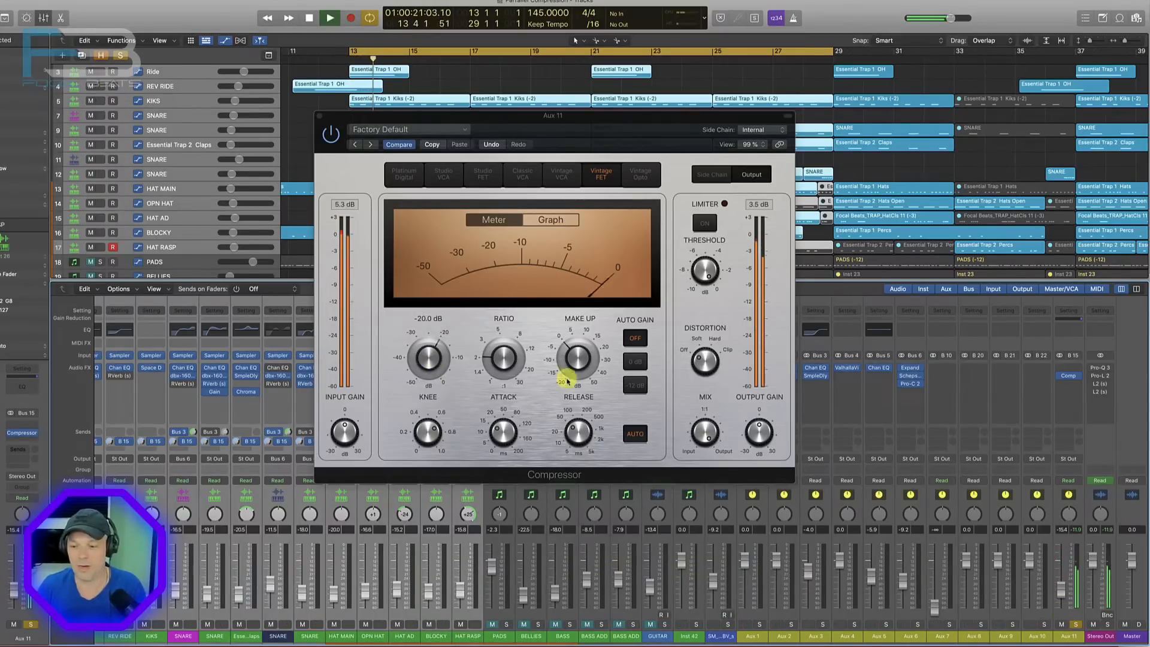
left_click_drag(1066, 595, 1064, 591)
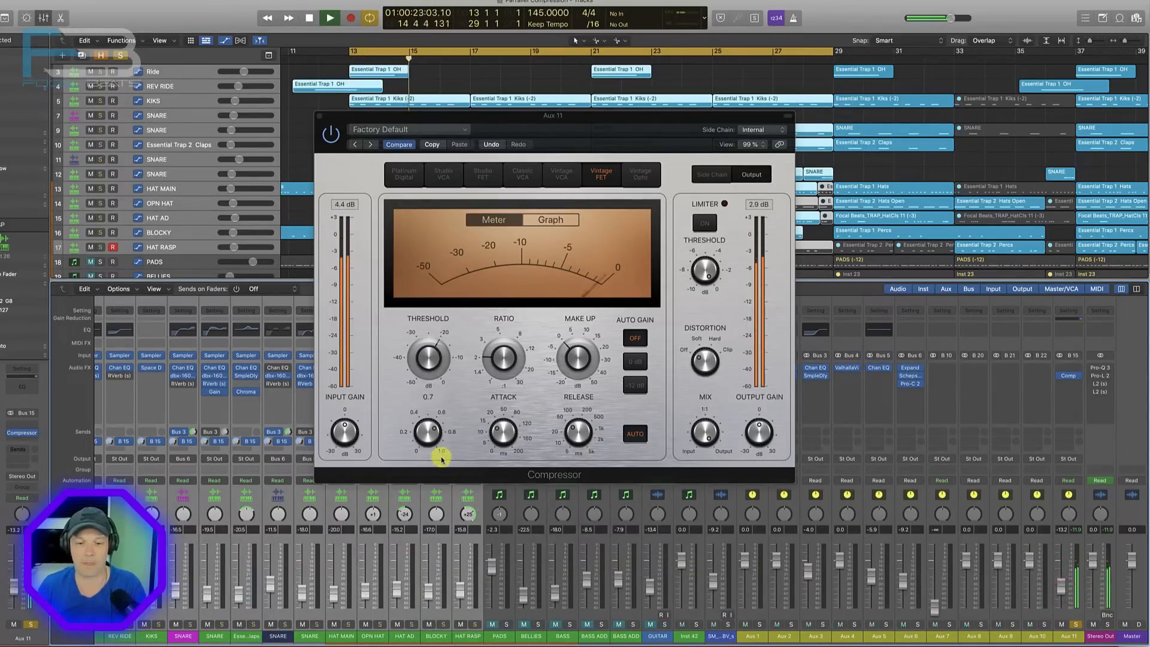
- Lower the compressor's threshold to -31 dB and raise its ratio to about 3.9:1
left_click_drag(427, 358, 431, 393)
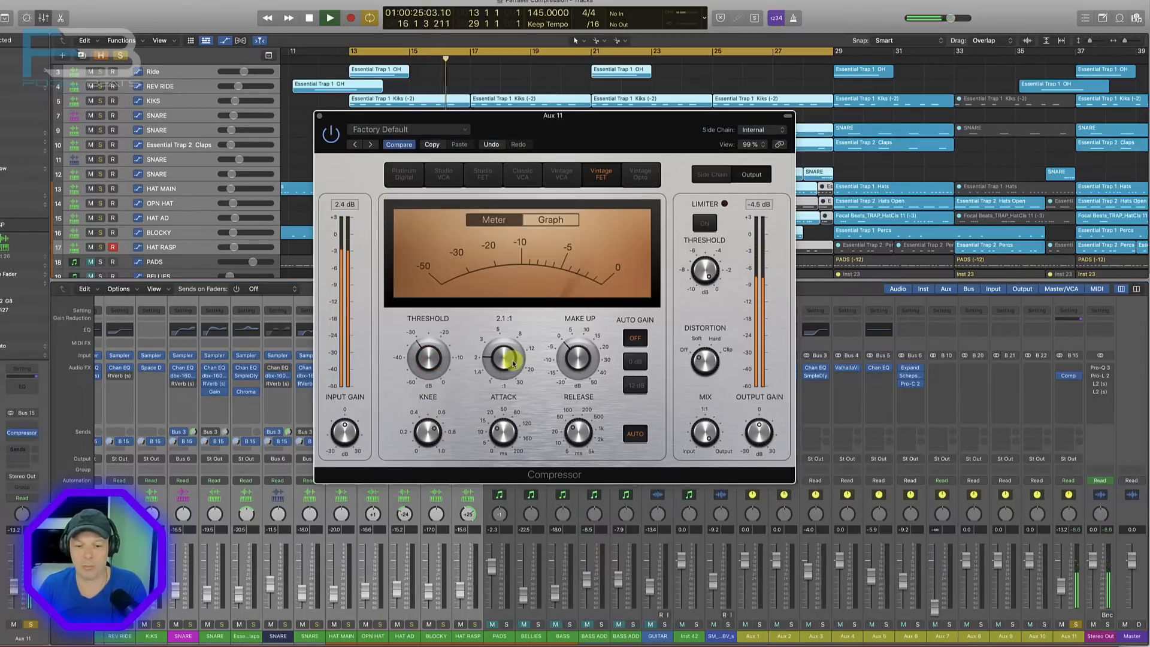
left_click_drag(505, 361, 508, 334)
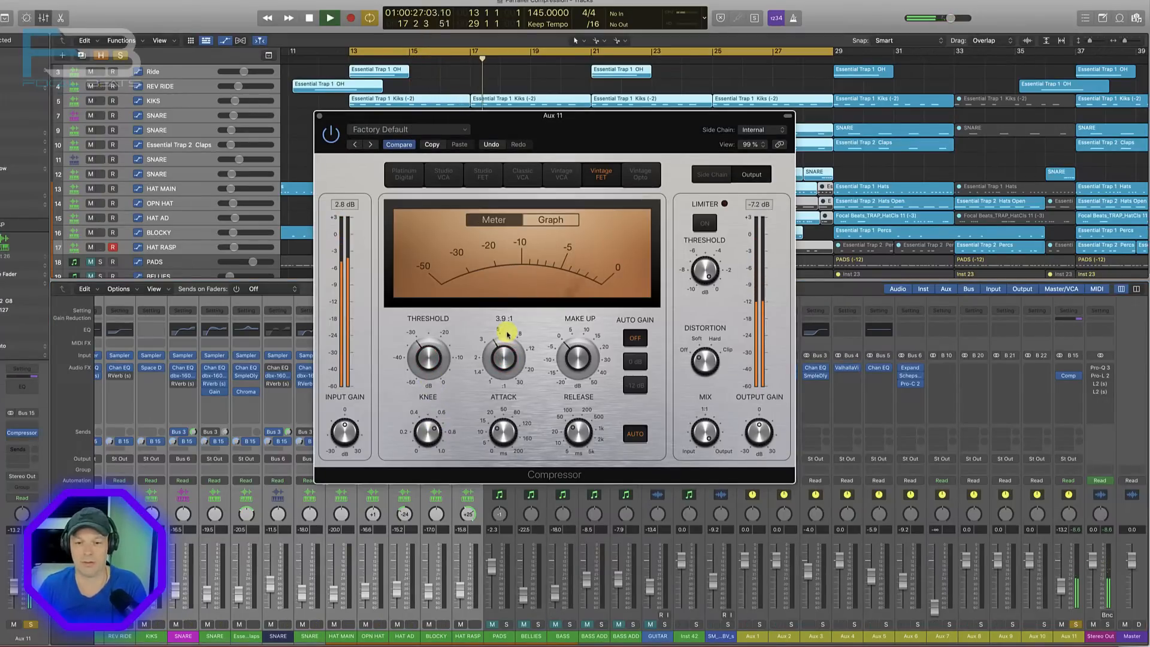
- Set the compressor's attack to about 3 ms and release to about 17 ms, lowering the ratio slightly
mouse_move(503, 429)
left_mouse_down()
mouse_move(507, 461)
mouse_move(500, 439)
left_mouse_up()
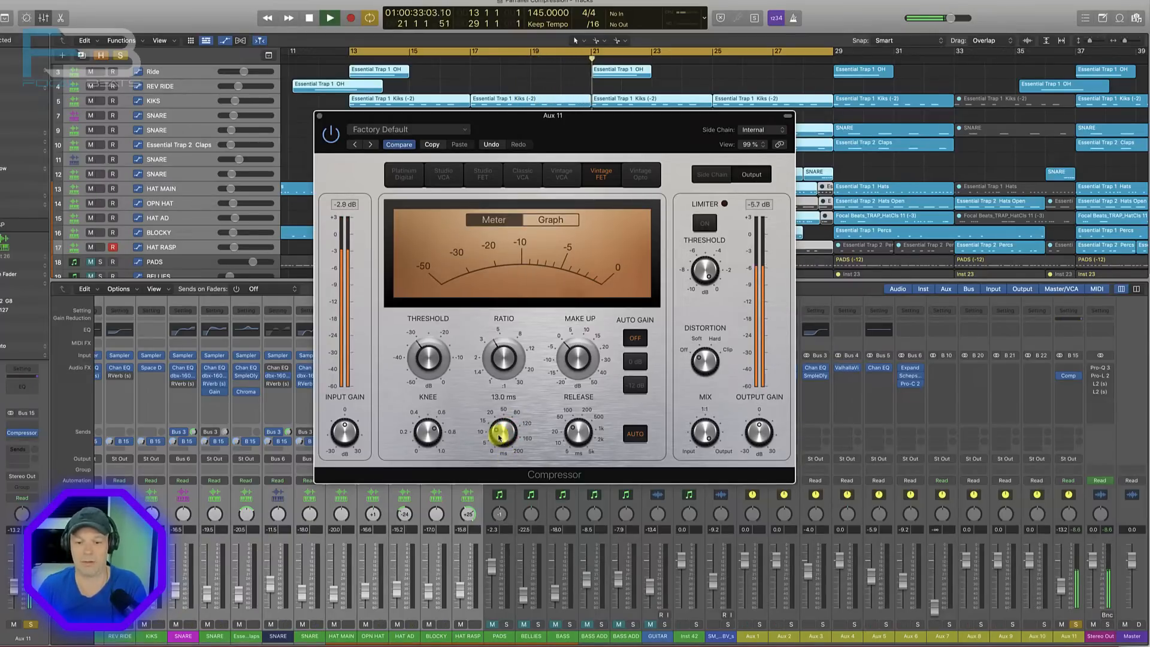
left_click_drag(570, 433, 578, 454)
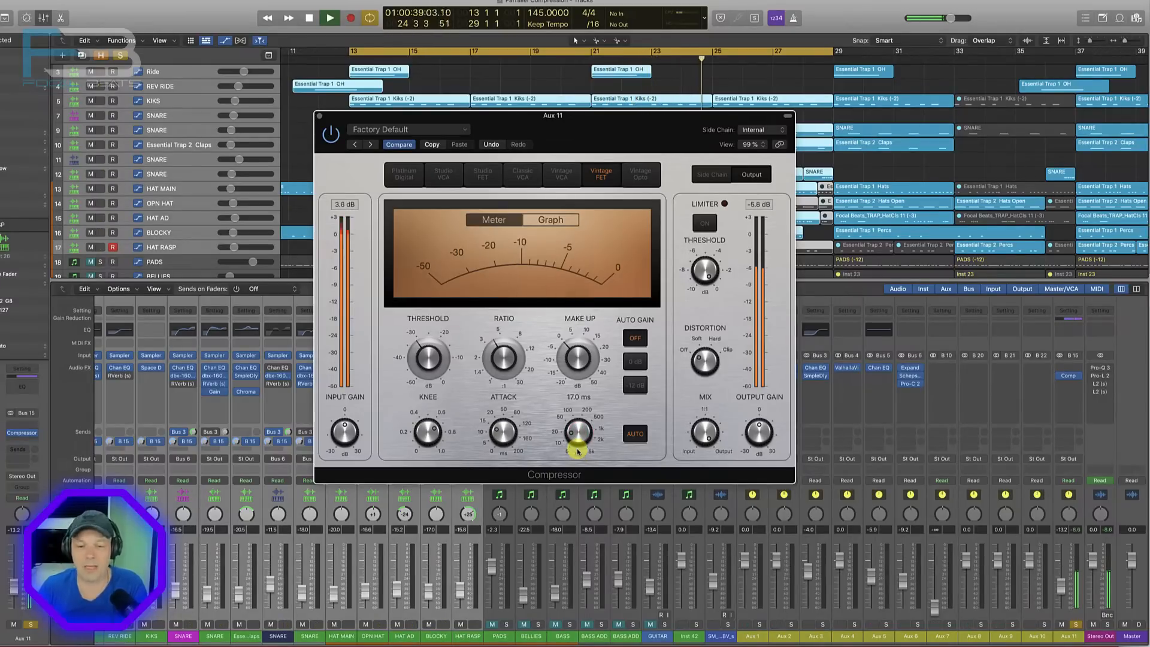
left_click_drag(579, 450, 578, 449)
left_click_drag(511, 351, 511, 356)
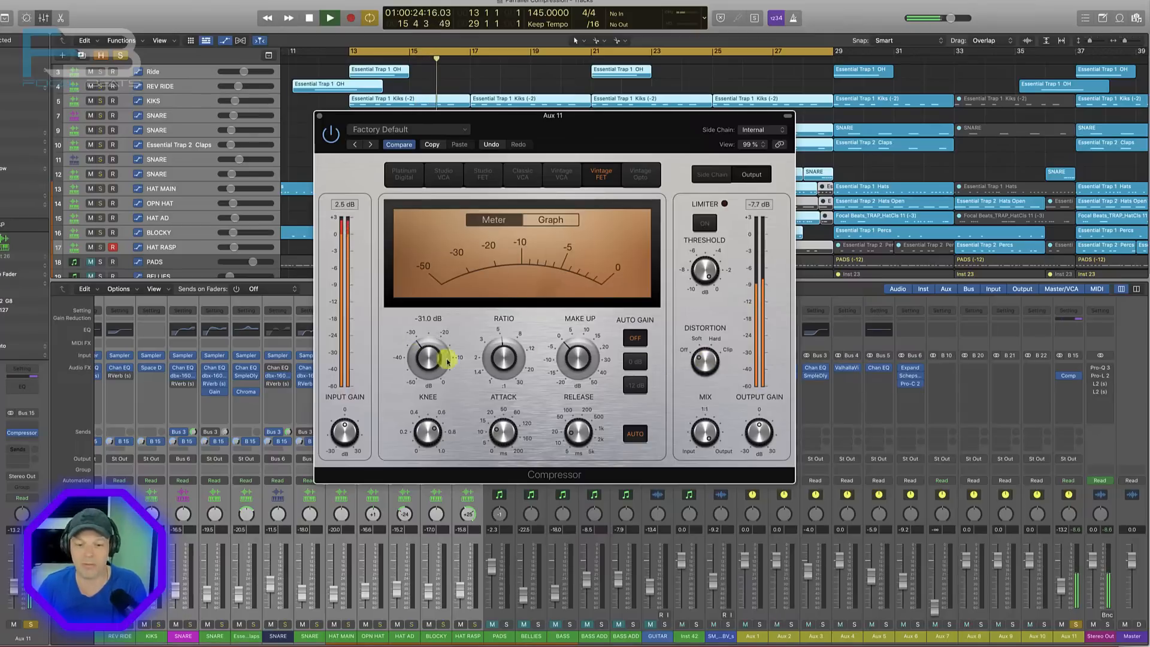
left_click_drag(502, 433, 503, 450)
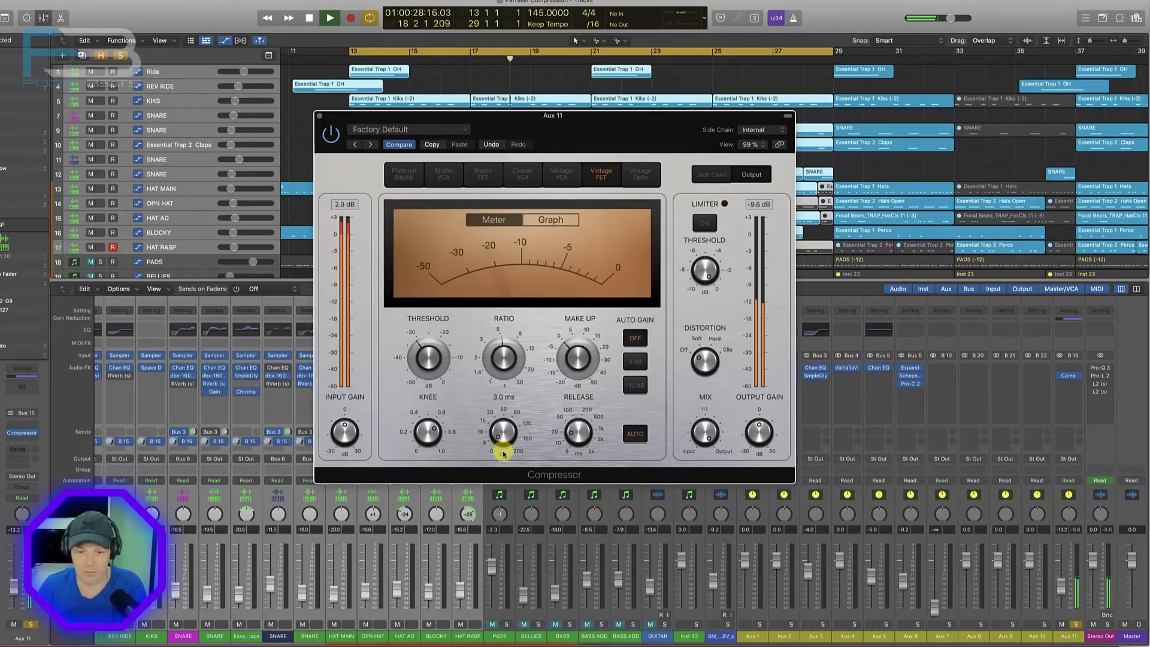
left_click_drag(503, 453, 503, 451)
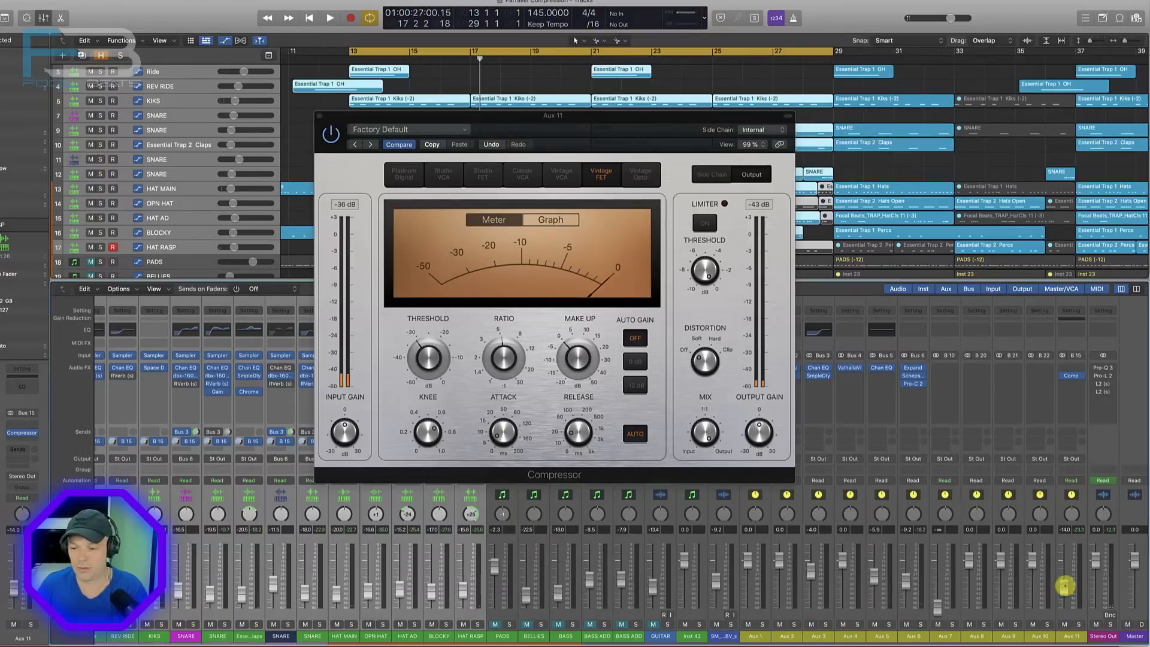
- Pull the Aux 11 fader fully down, restart playback and blend the compressed drums in at -19.5 dB
left_click_drag(1064, 587, 1065, 625)
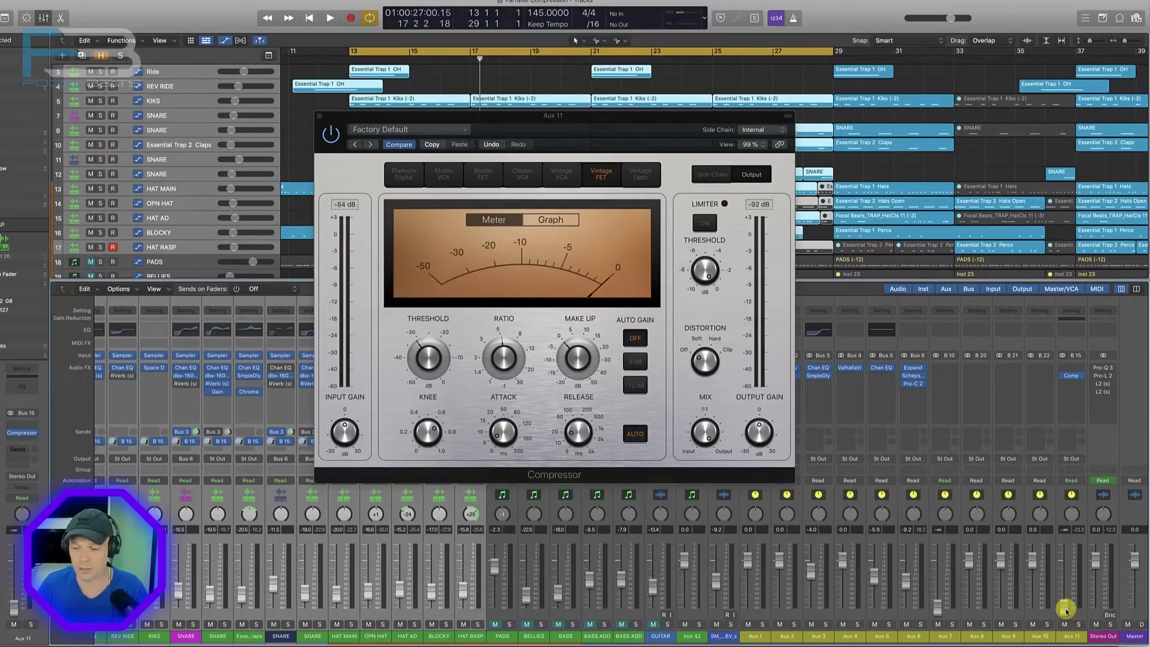
key("space")
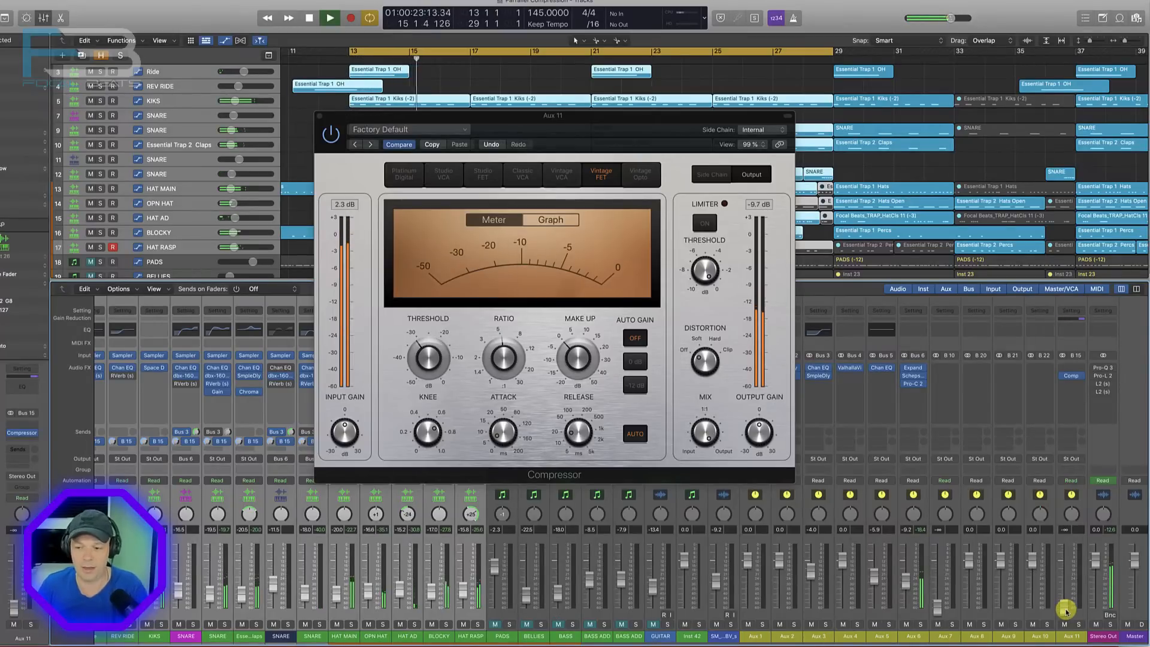
left_click_drag(1067, 611, 1066, 586)
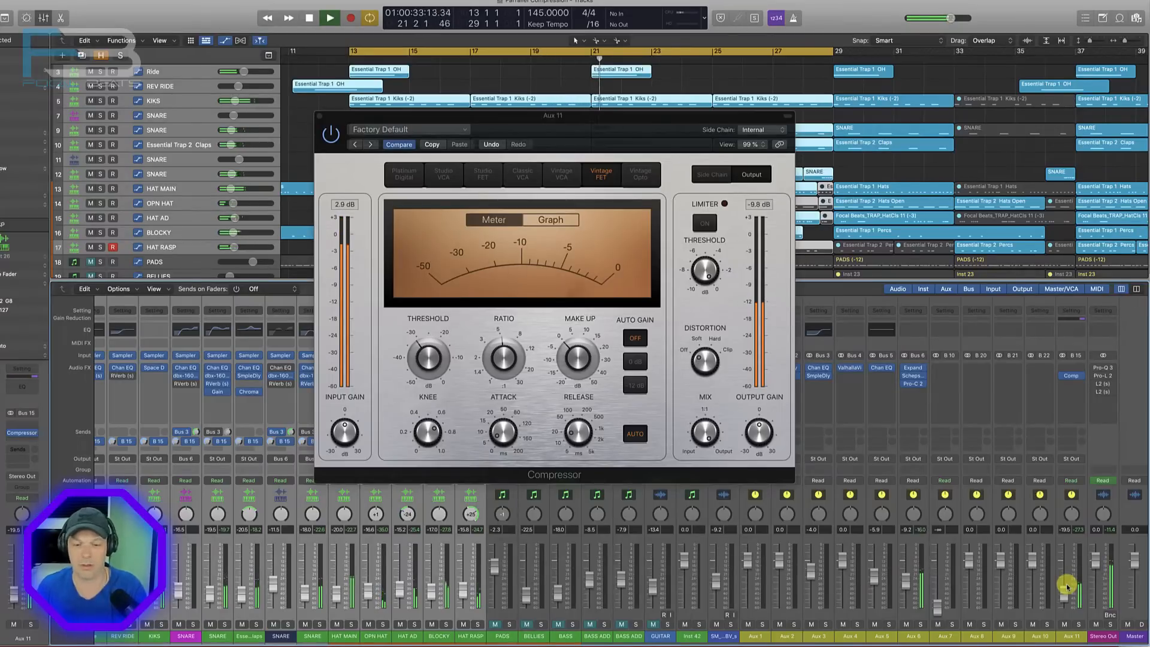
- Mute and unmute Aux 11 to compare the drum mix, and raise its fader to -16 dB
left_click(1064, 625)
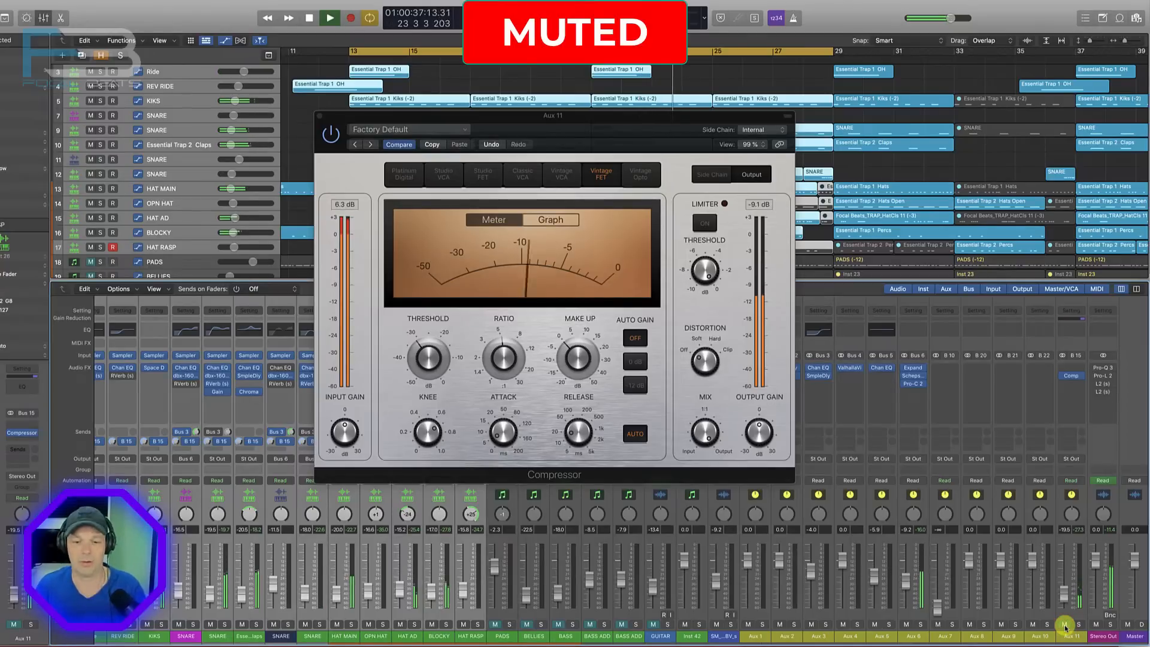
left_click(1064, 624)
left_click_drag(1065, 599, 1066, 594)
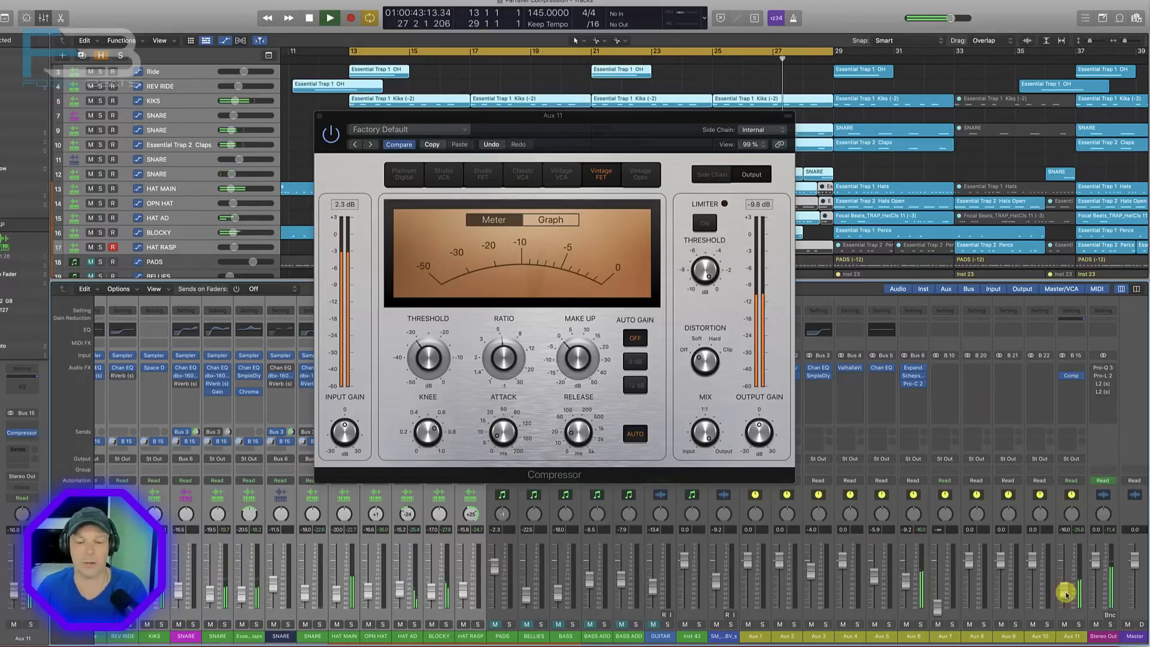
- Mute and unmute Aux 11 repeatedly during playback to compare the drums with and without parallel compression
left_click(1065, 625)
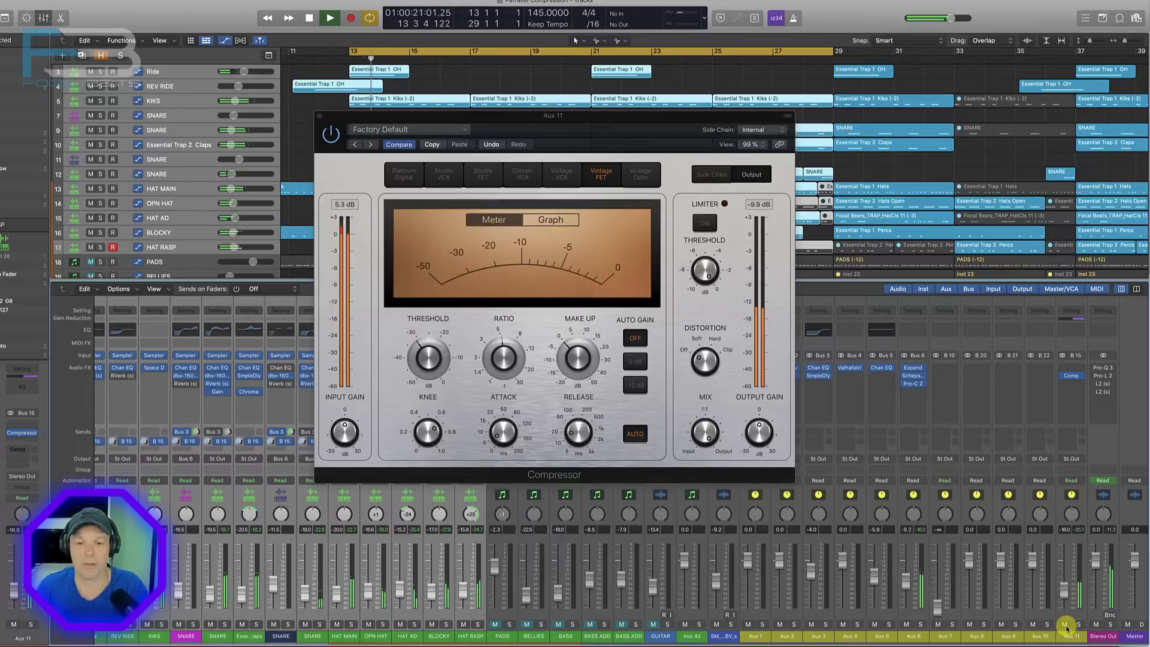
left_click(1066, 625)
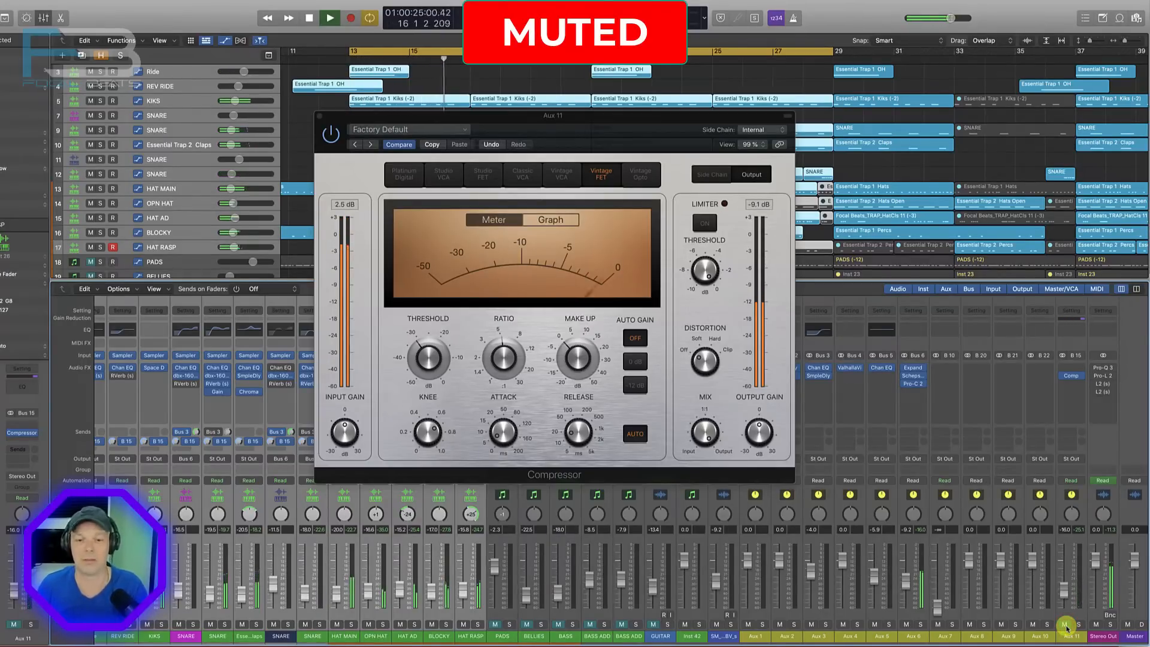
left_click(1066, 624)
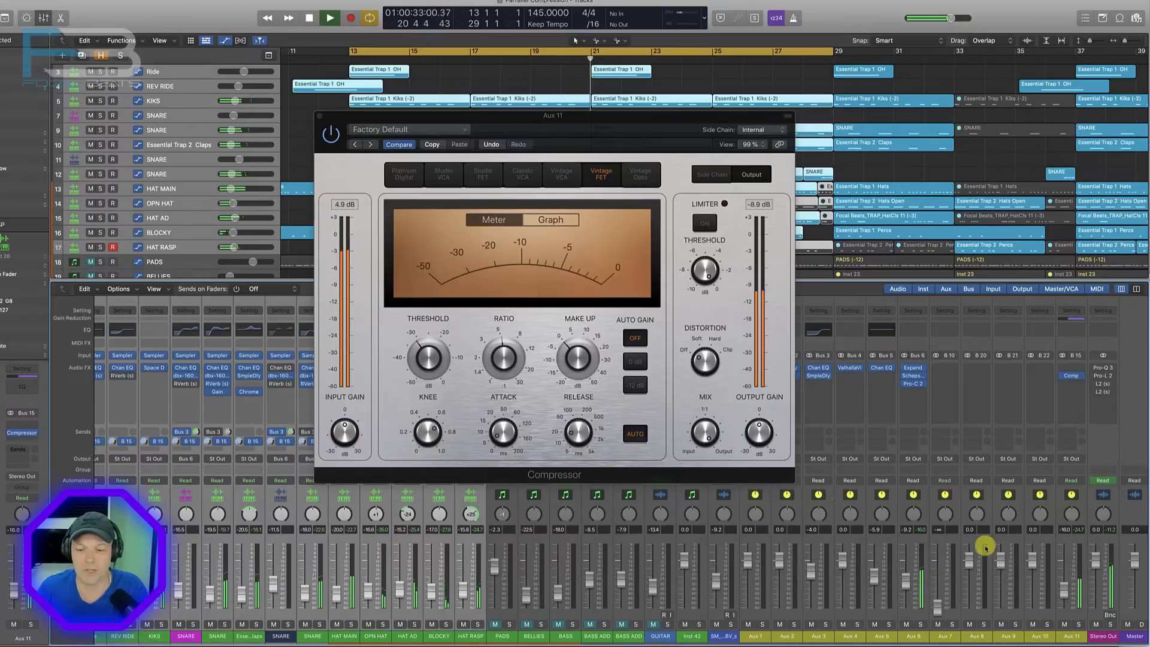
left_click(1064, 624)
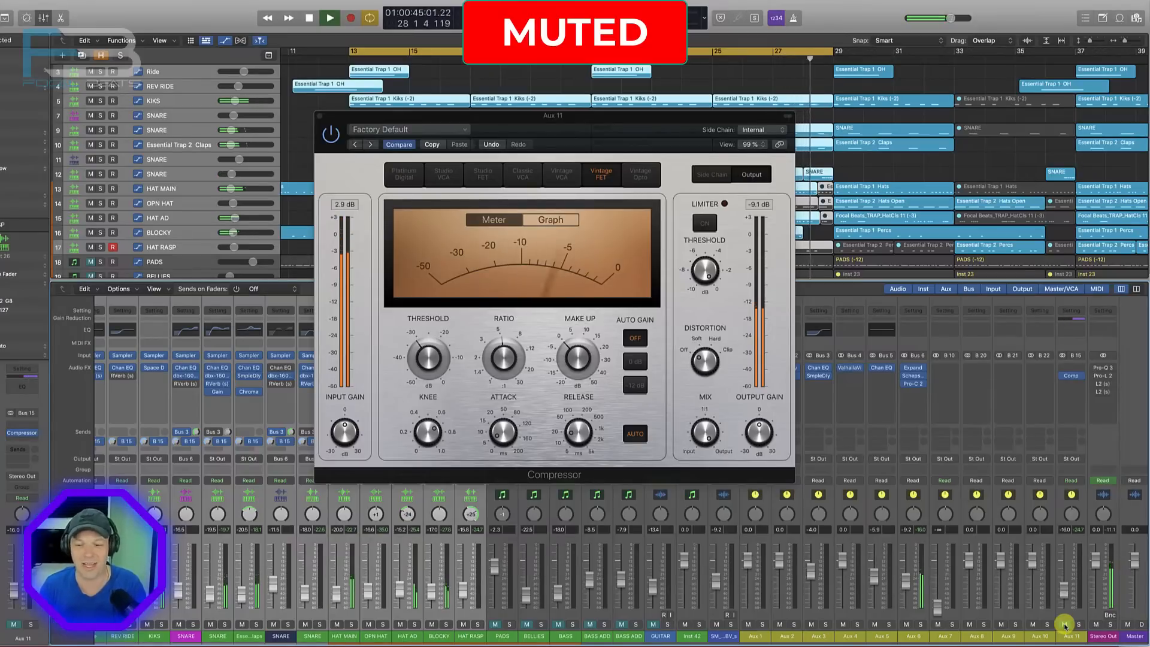
left_click(1064, 625)
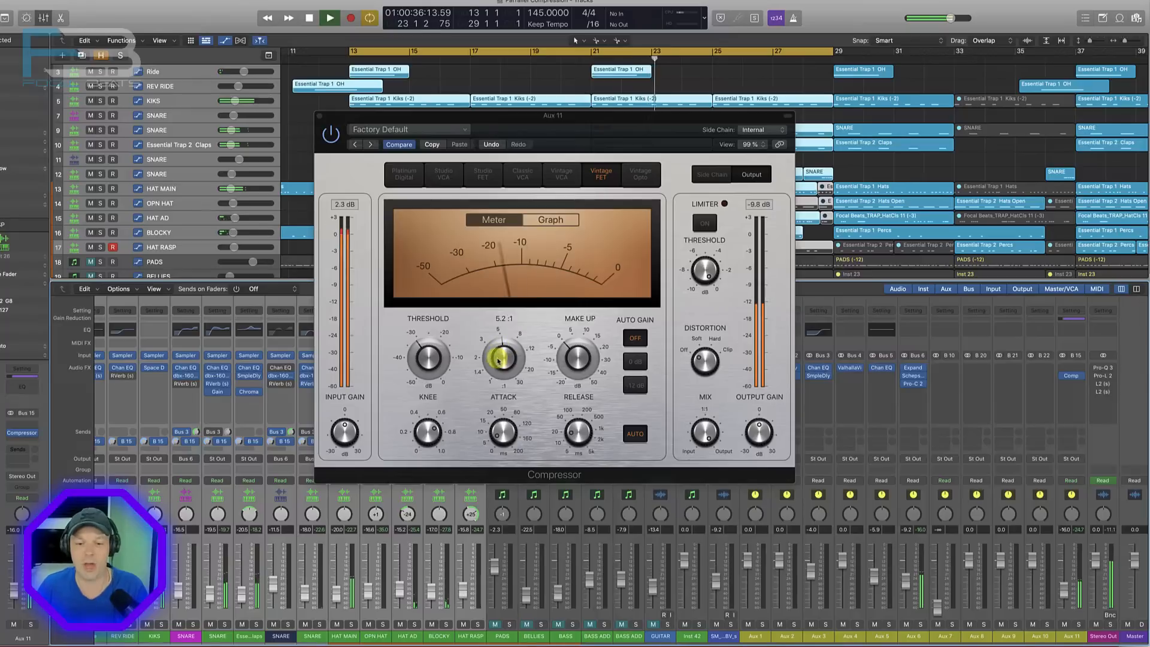
- Lower the Aux 11 compressor's threshold to -34.5 dB, raise the ratio, and set attack to 0.5 ms and release to 51 ms
left_click(428, 357)
left_click_drag(429, 357, 429, 362)
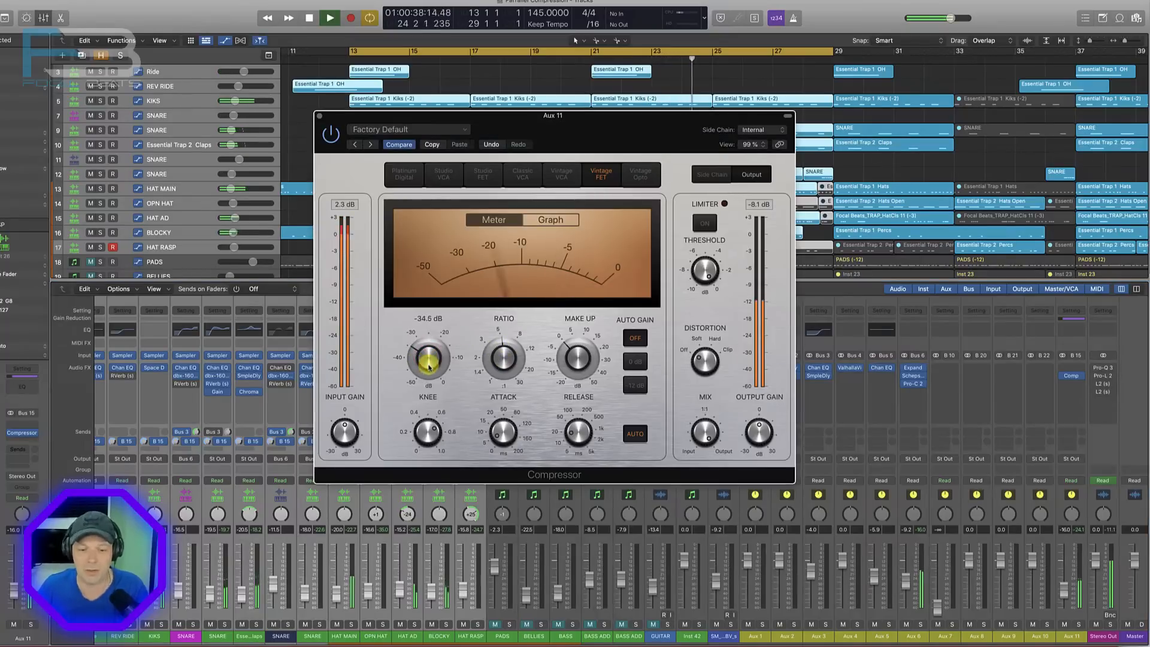
left_click_drag(506, 359, 503, 351)
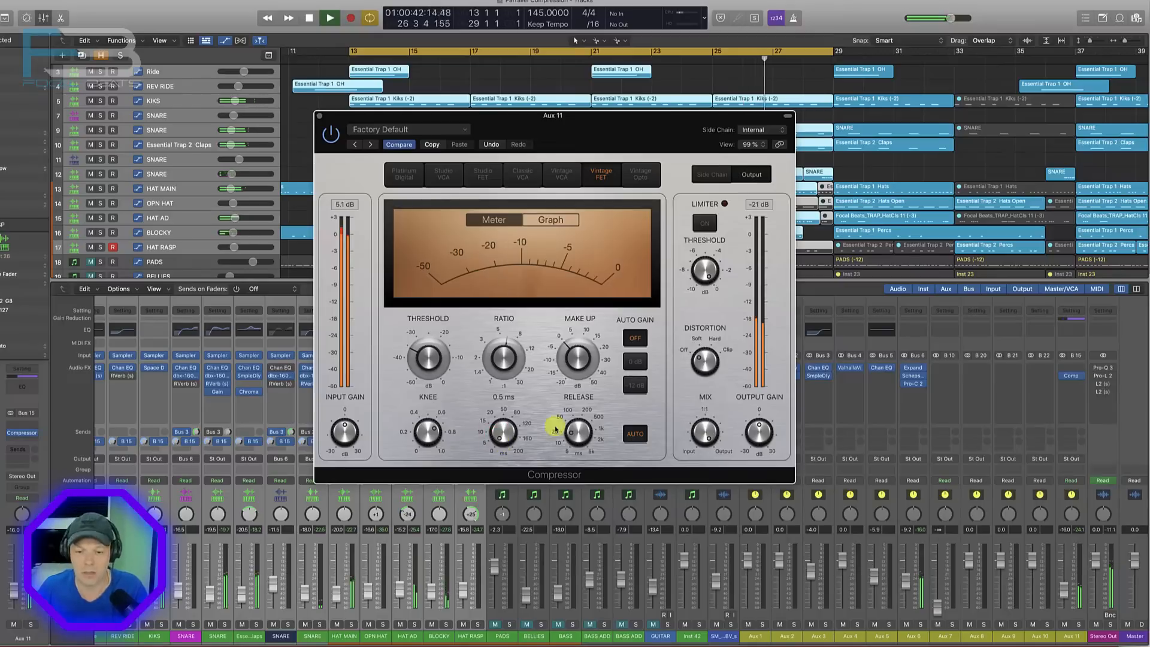
left_click_drag(579, 425, 580, 416)
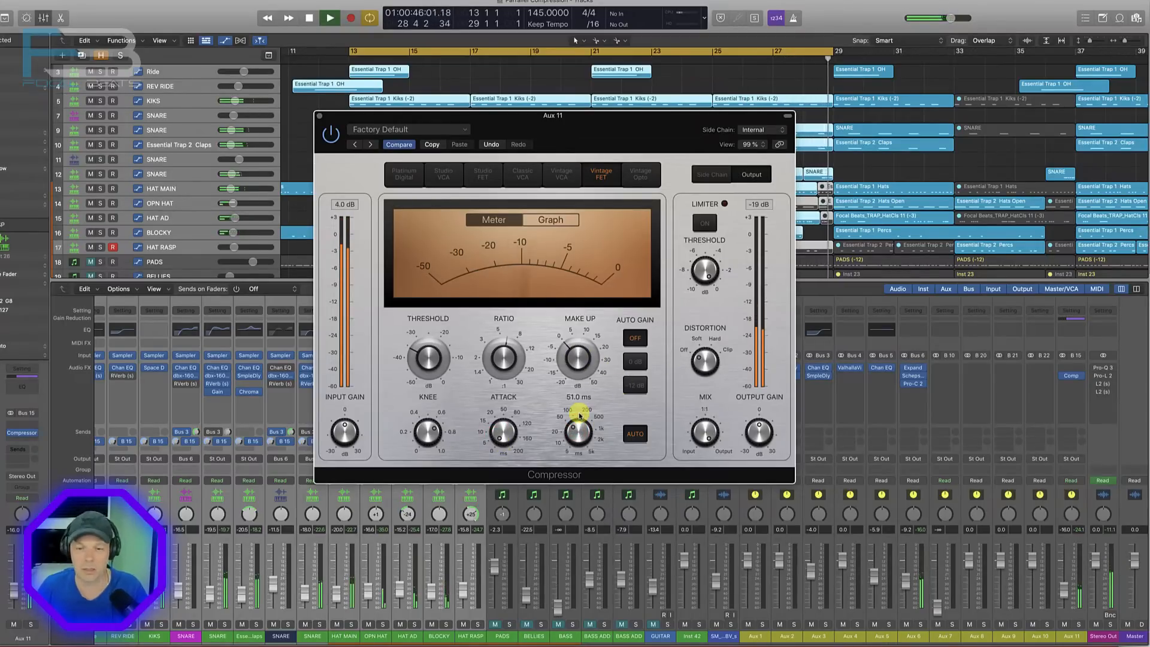
- Solo Aux 11 to set the compressor's threshold to -35.5 dB and raise its ratio further, then unsolo it
left_click(1079, 624)
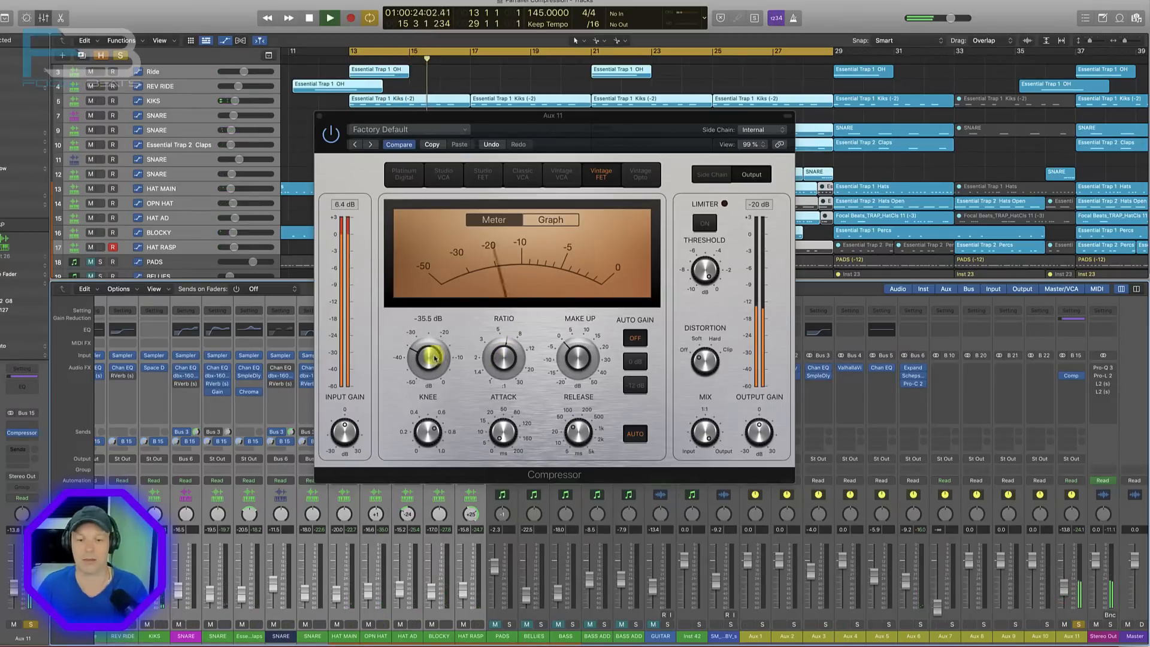
left_click_drag(527, 366, 502, 340)
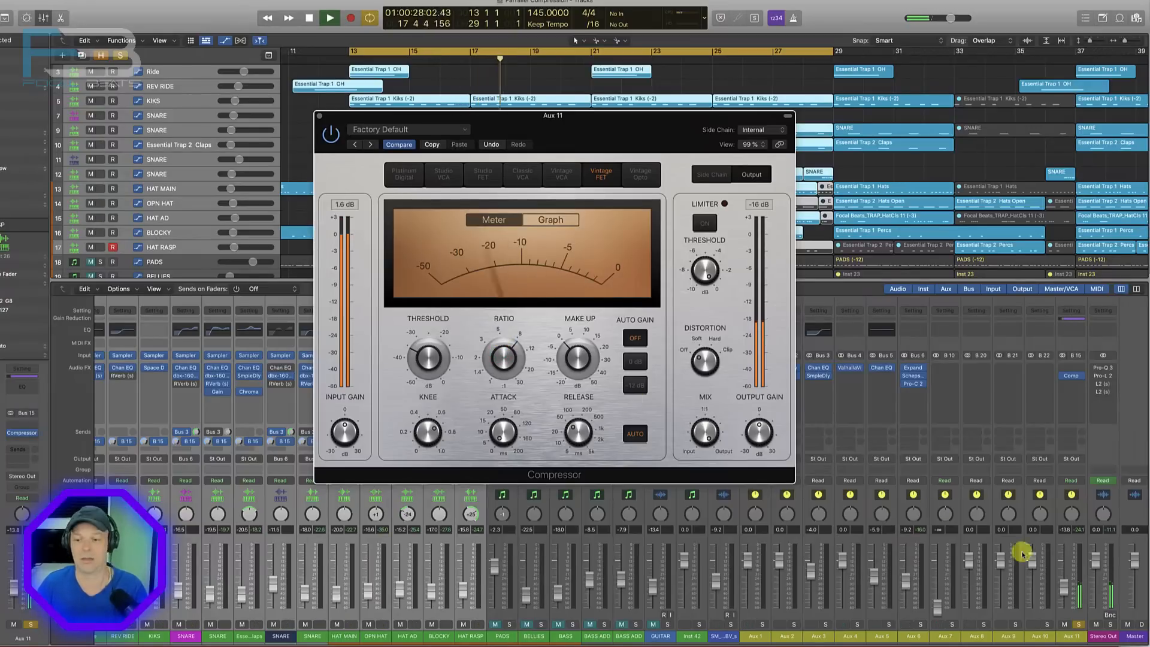
left_click(1081, 624)
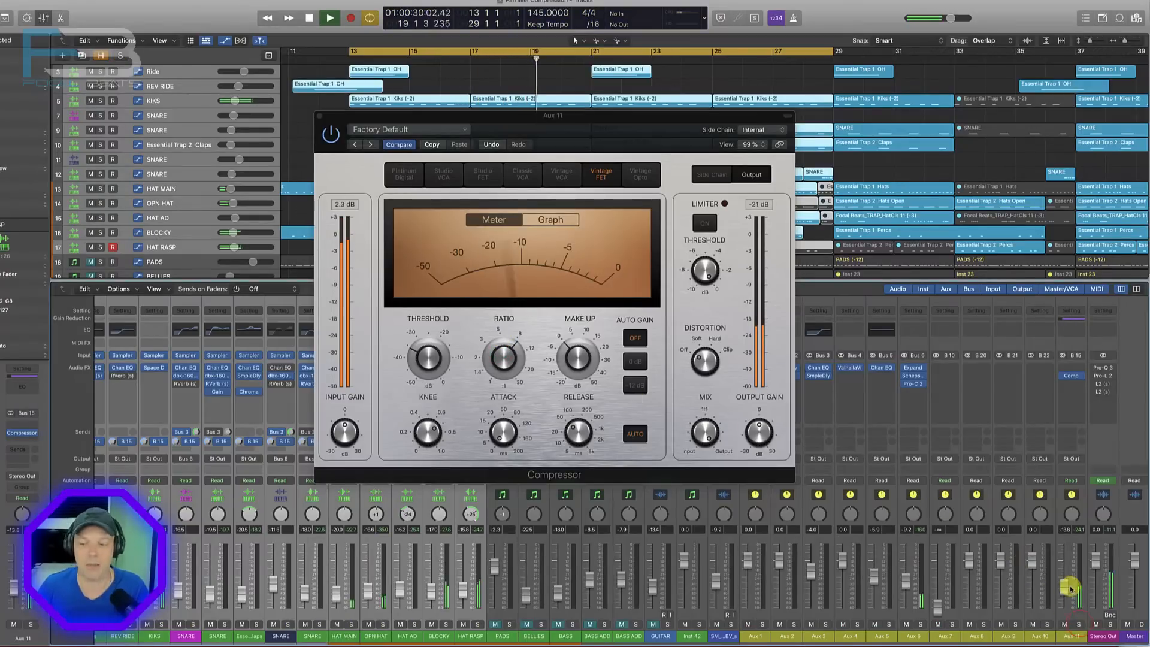
- Lower the Aux 11 fader to -14.4 dB, restart playback and compare the mix with the channel muted and unmuted
left_click(1066, 625)
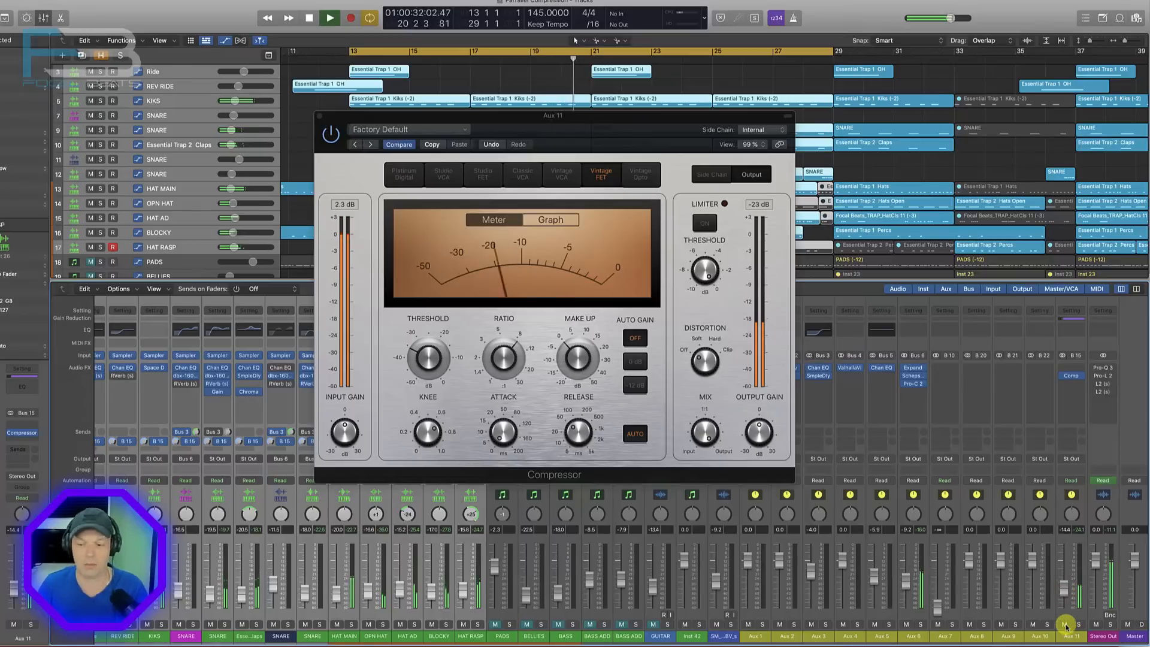
key("space")
key("space")
left_click(1066, 625)
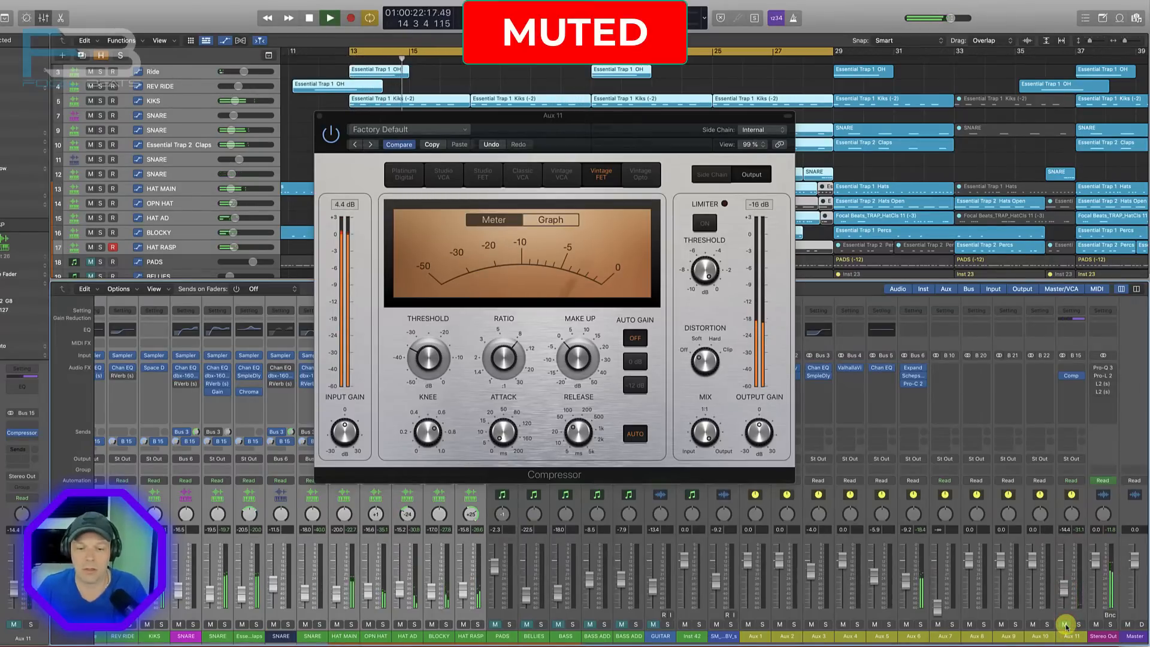
left_click(1066, 624)
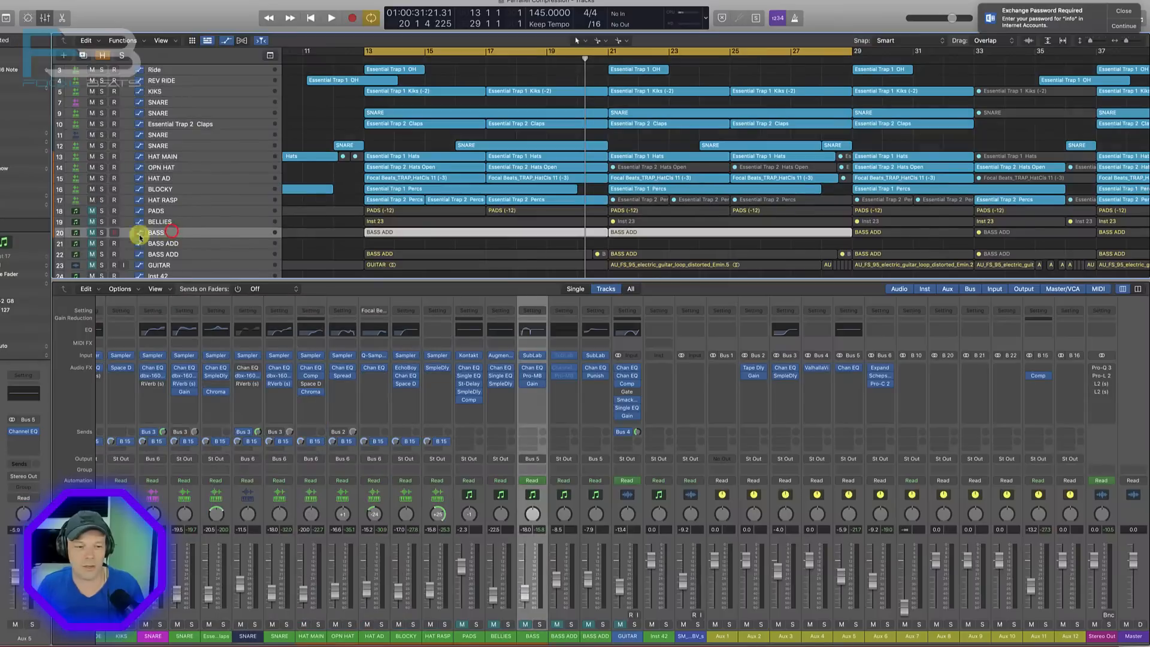
- Unmute the BASS track, solo it to hear it alone, unsolo it and stop playback
left_click(91, 233)
left_click(102, 232)
key("space")
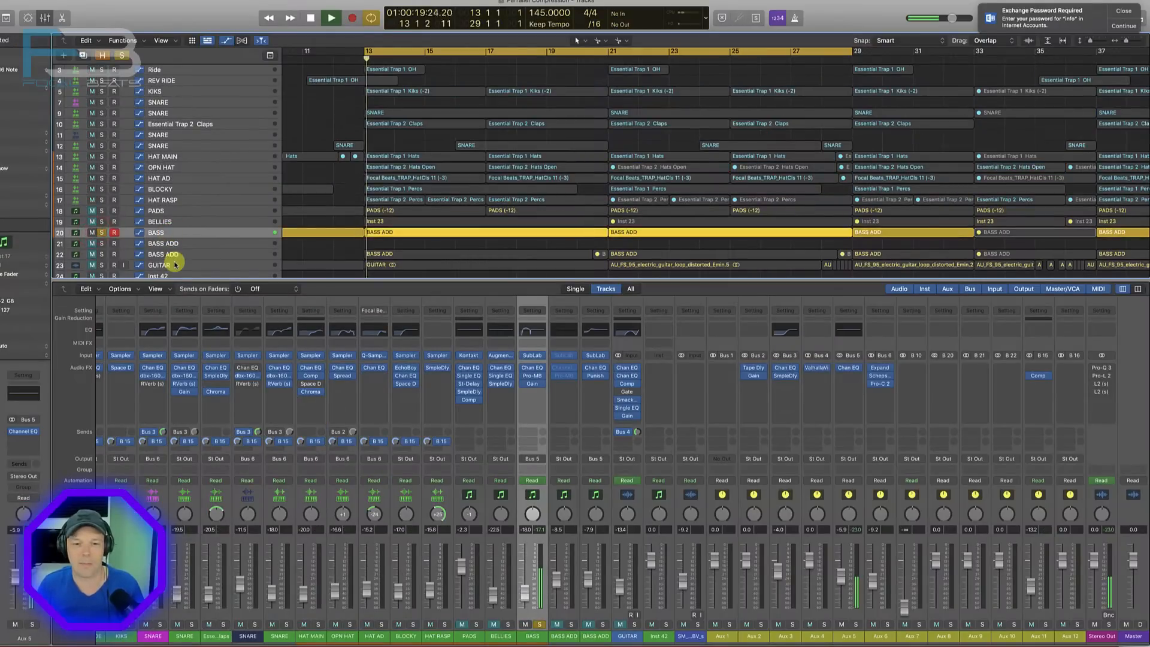
left_click(102, 233)
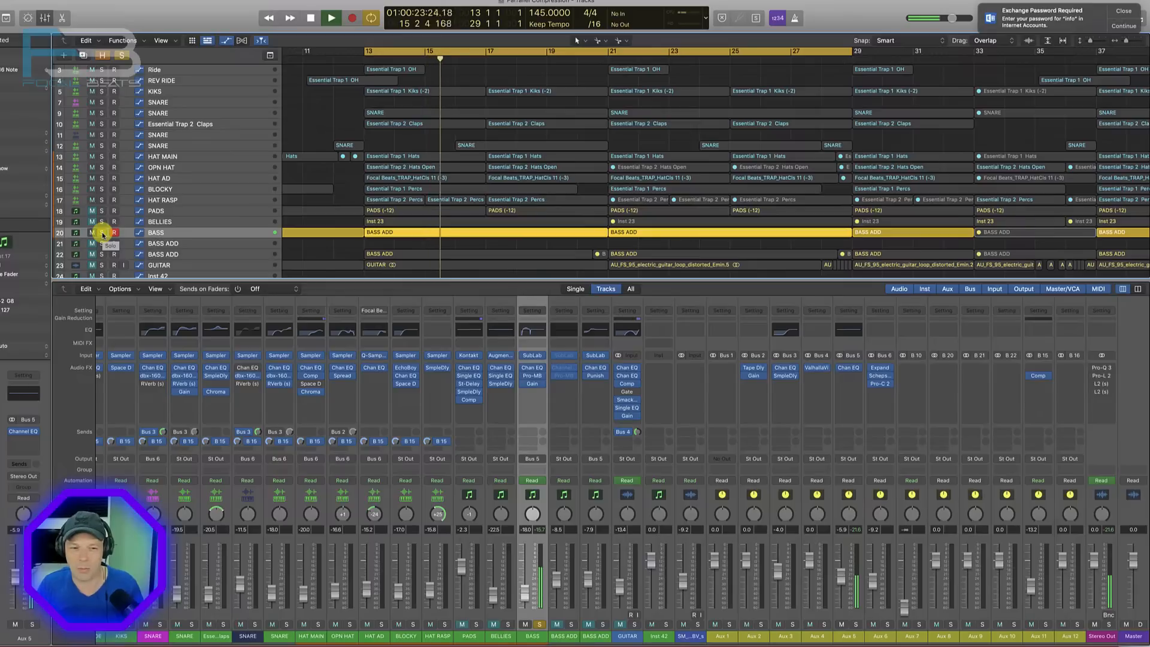
left_click(101, 232)
left_click(102, 232)
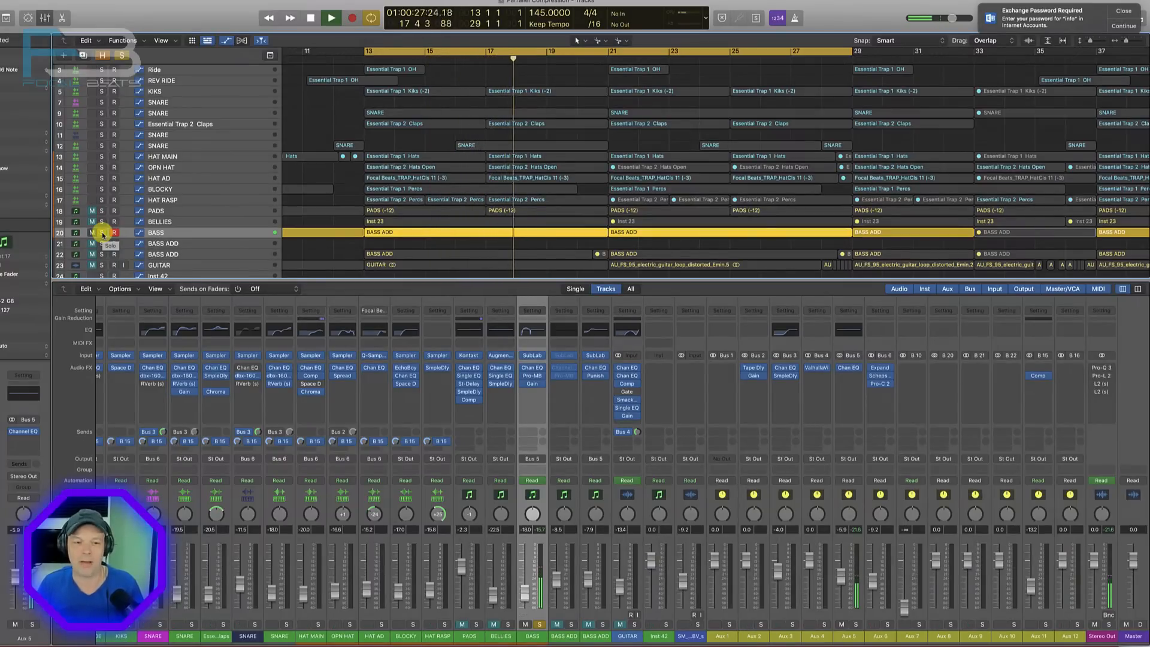
key("space")
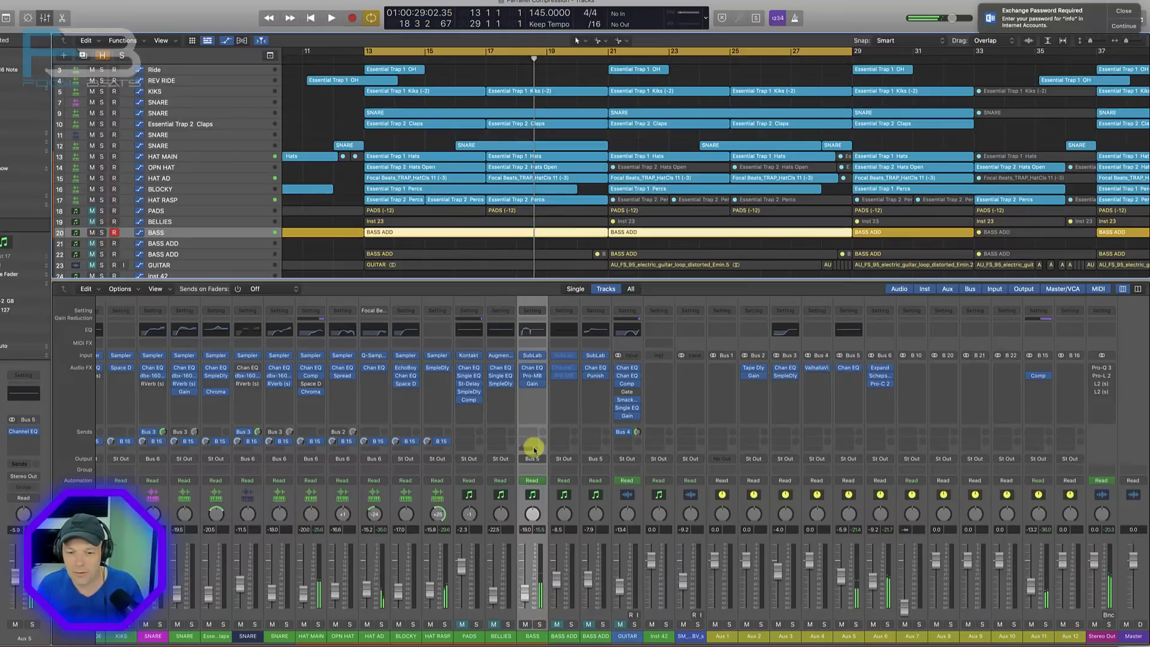
- Add a Bus 16 send to Aux 12 on the BASS channel and set it to Pre Fader
left_click(533, 442)
mouse_move(536, 453)
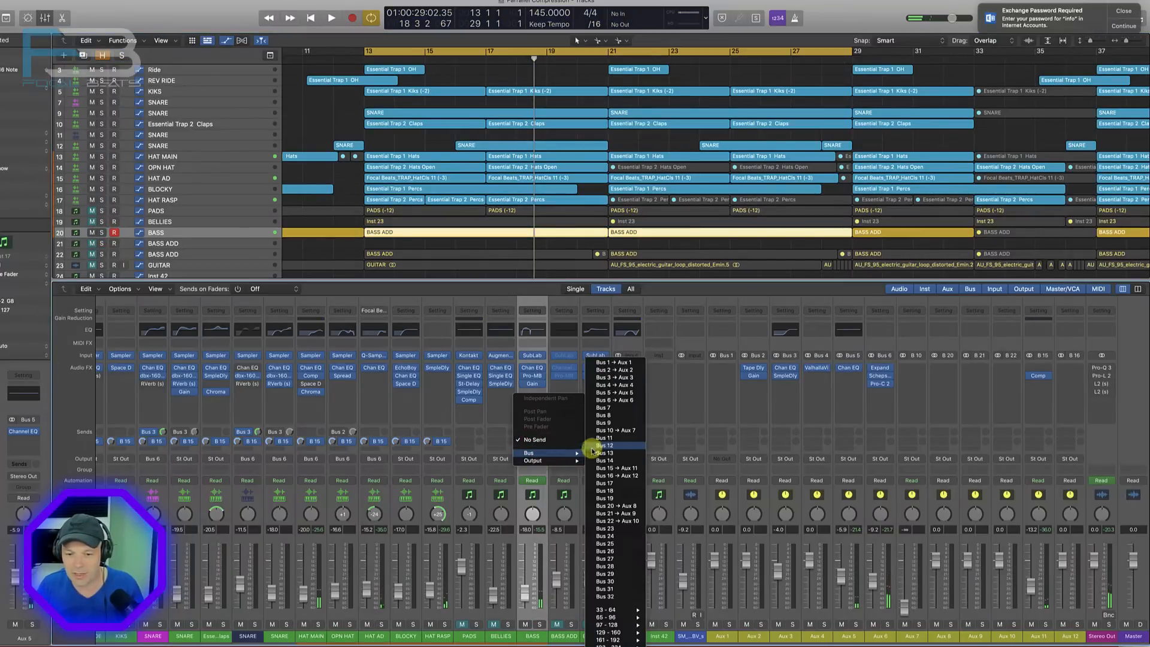
left_click(622, 476)
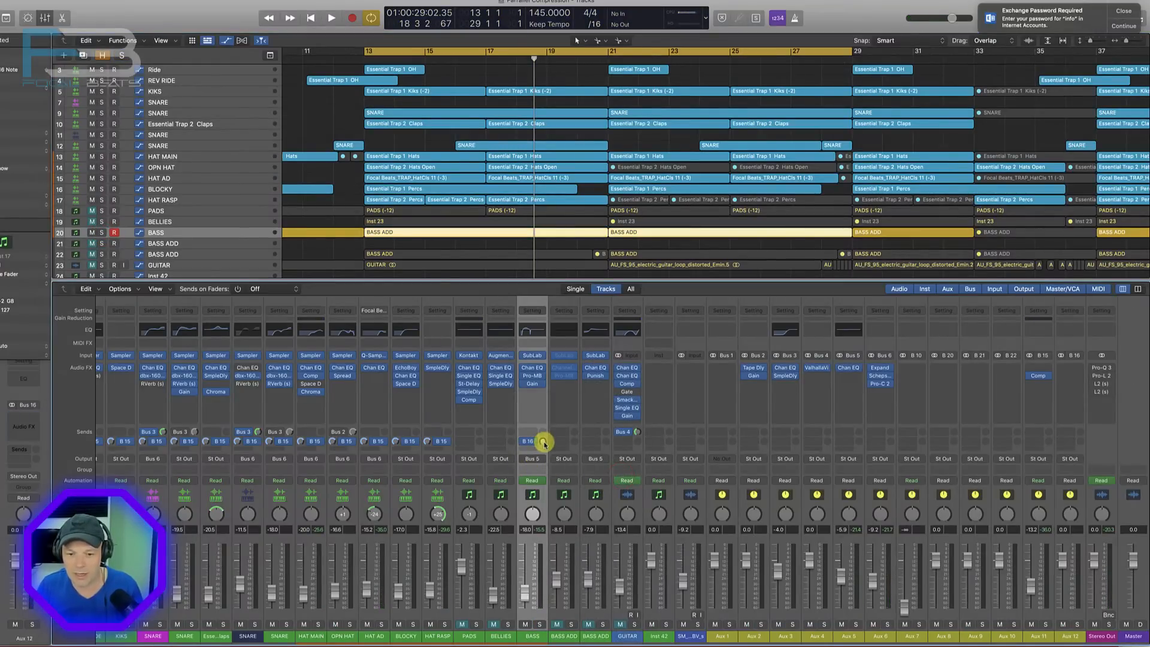
left_click(535, 442)
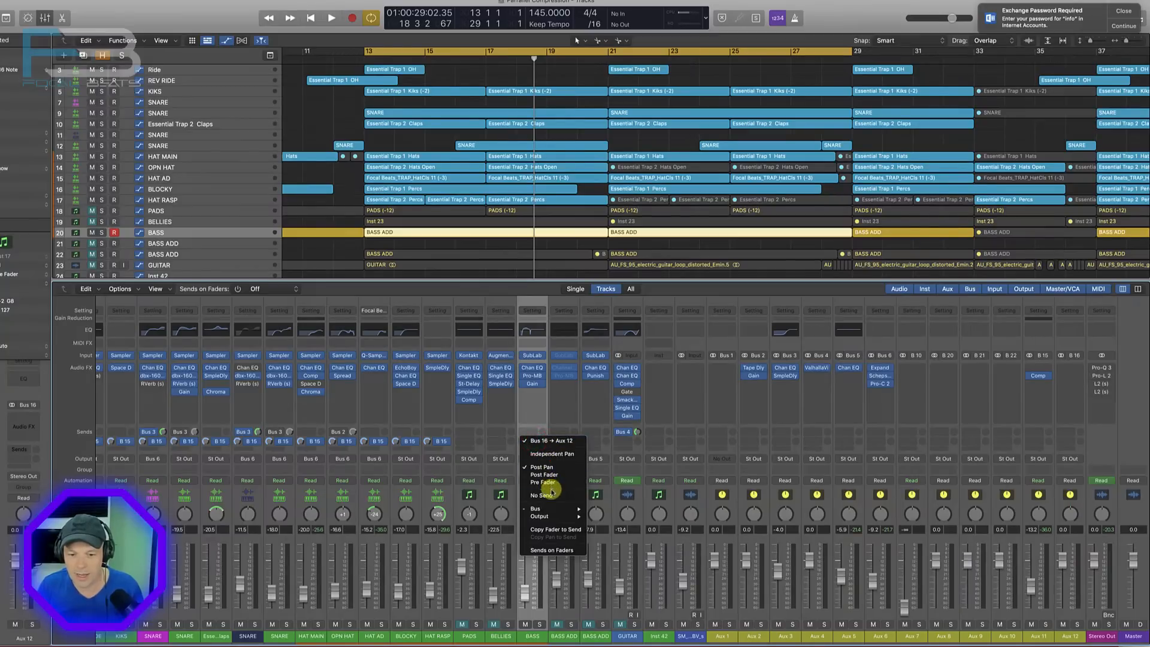
left_click(550, 482)
- Set the Aux 12 fader to -12.4 dB and insert a stereo Compressor on the channel
scroll(921, 556, "right", 1)
scroll(1104, 584, "left", 1)
left_click_drag(1064, 592, 1065, 605)
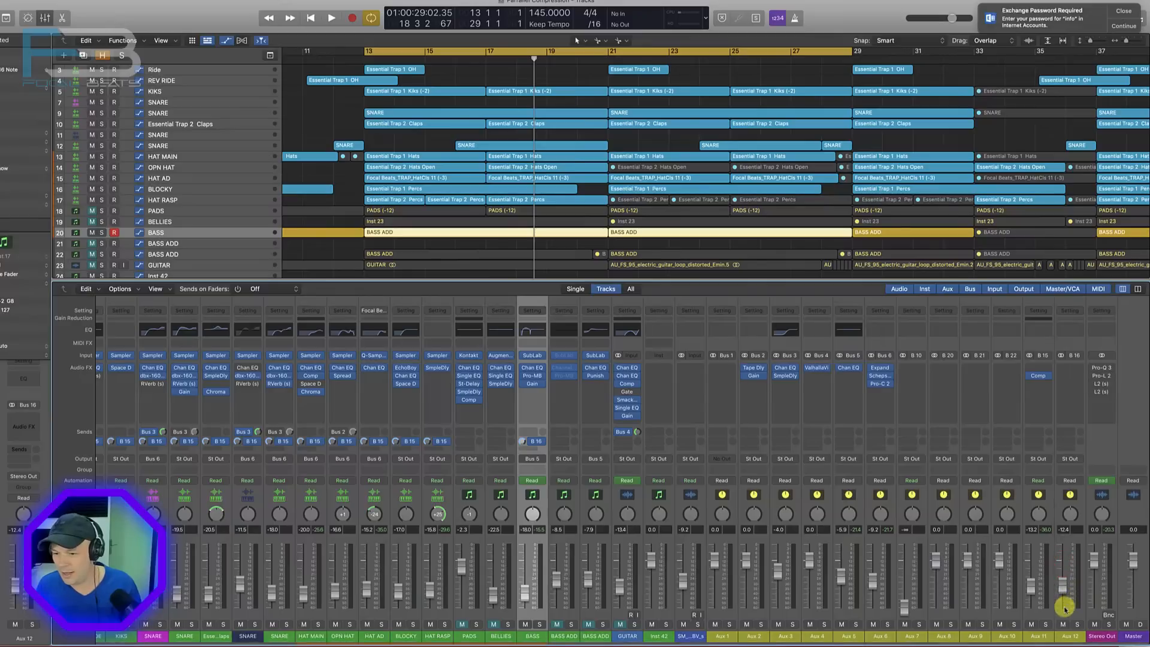
left_click(1077, 368)
mouse_move(1078, 402)
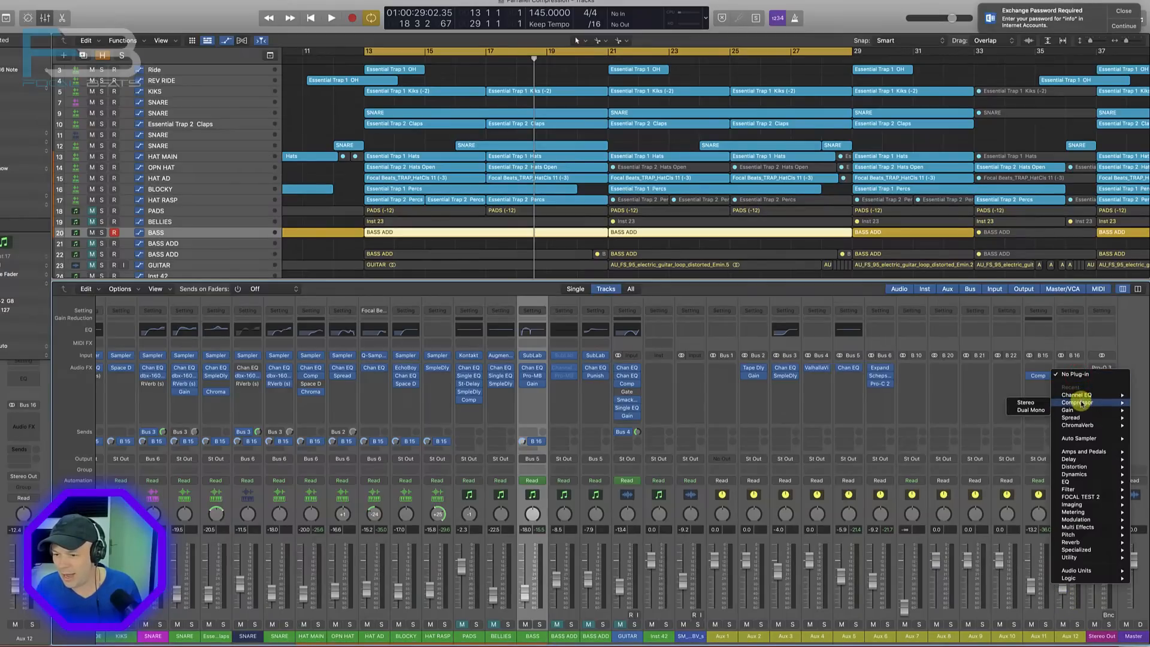
left_click(1039, 405)
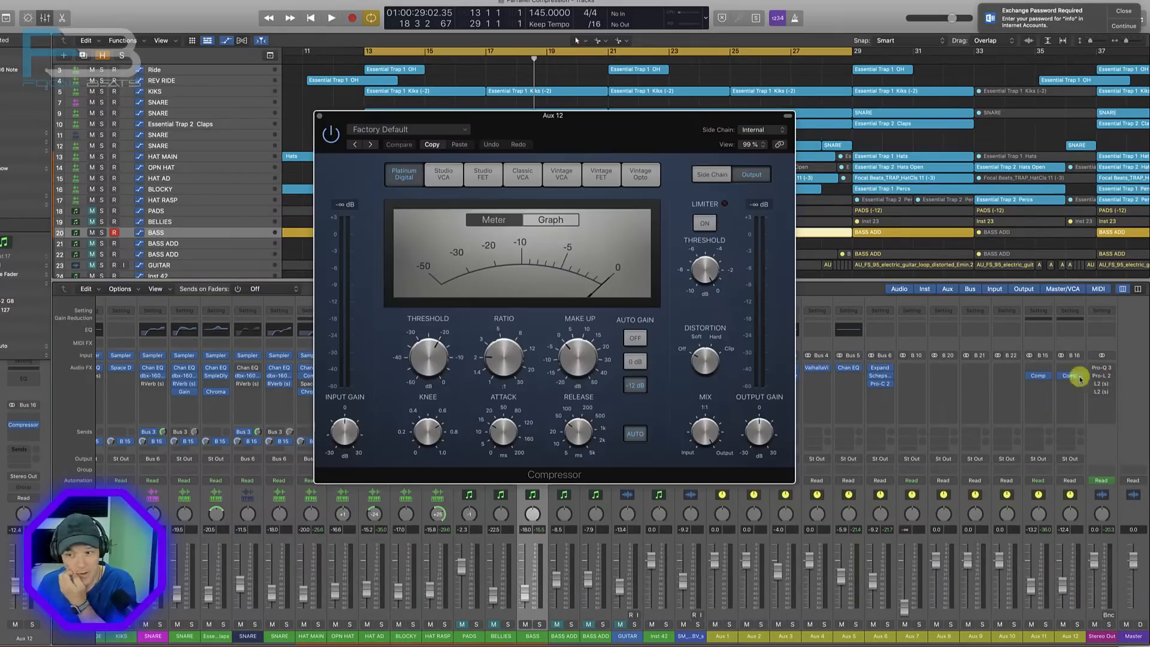
- Add a Channel EQ to Aux 12 with a 24 dB/oct low cut at about 189 Hz, and close the EQ
left_click(1069, 330)
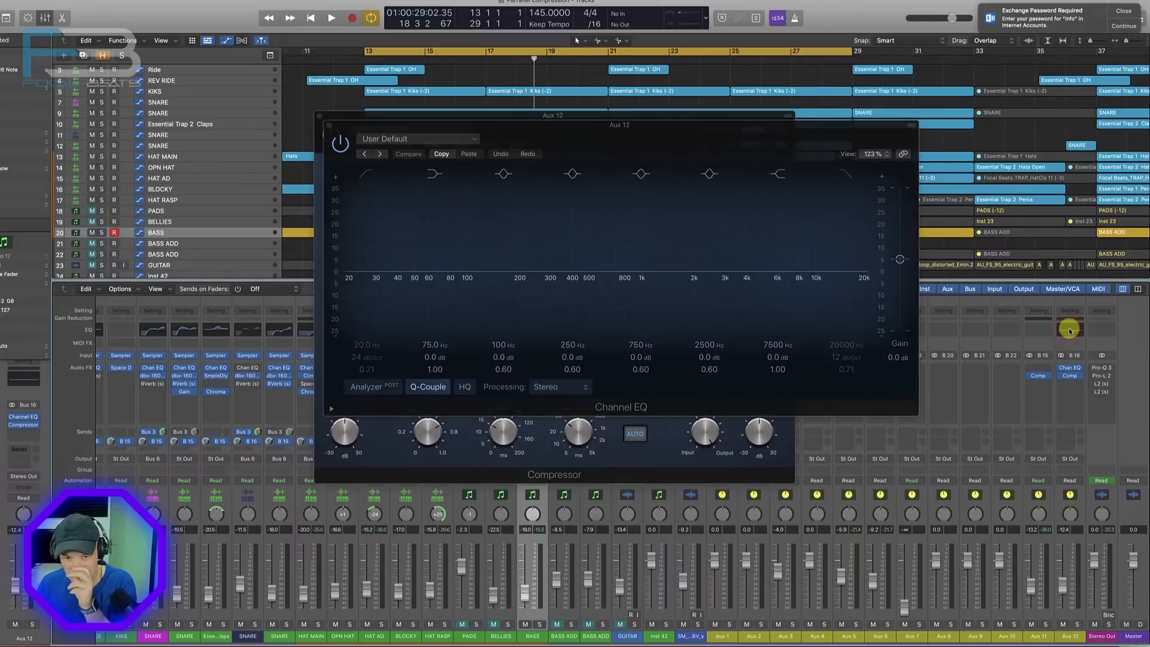
left_click(367, 173)
left_click_drag(358, 344, 359, 344)
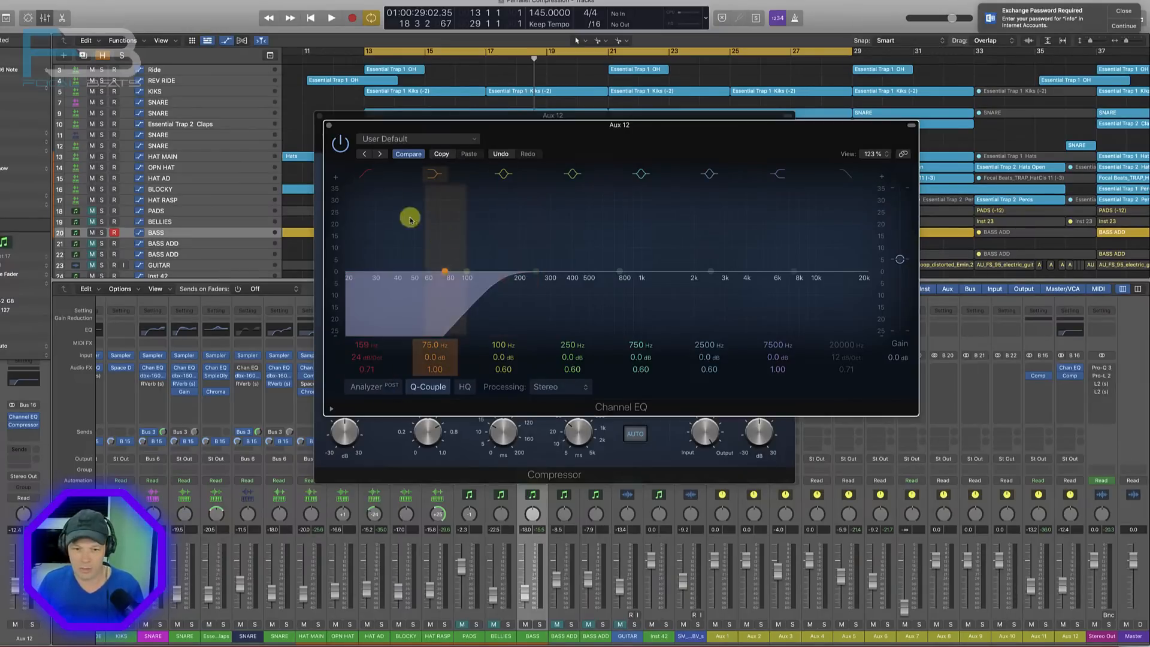
left_click(329, 126)
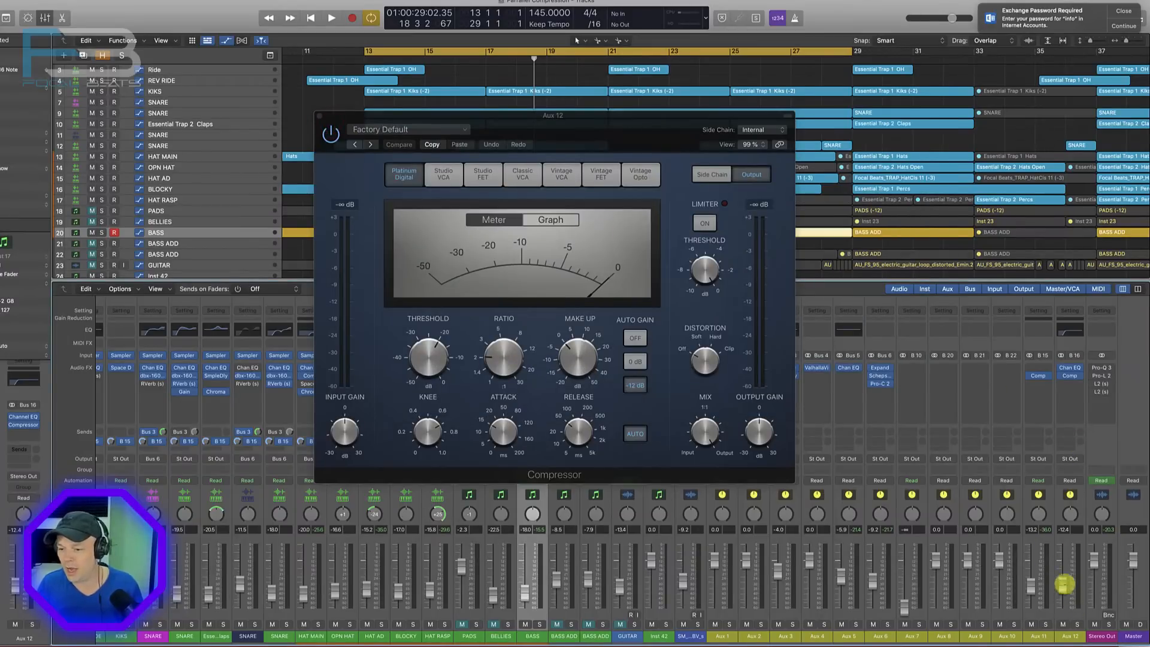
- Solo Aux 12, start playback and raise its fader to -11.4 dB
left_click(1077, 624)
key("space")
left_click_drag(1063, 606, 1064, 569)
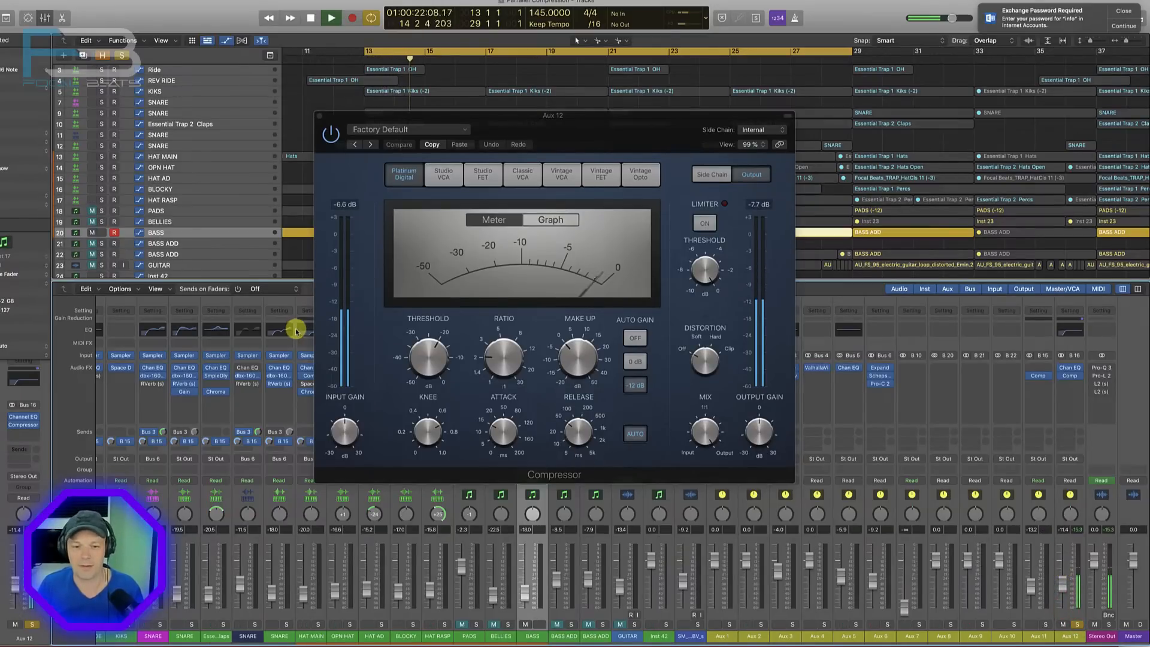
- Switch the Aux 12 compressor to Studio FET with a lower threshold, higher ratio and 1.5 ms attack, and close its window
left_click_drag(423, 354, 429, 403)
left_click_drag(488, 340, 501, 321)
left_click_drag(436, 353, 438, 355)
mouse_move(502, 428)
left_mouse_down()
mouse_move(493, 459)
mouse_move(505, 463)
mouse_move(496, 436)
left_mouse_up()
left_click(483, 173)
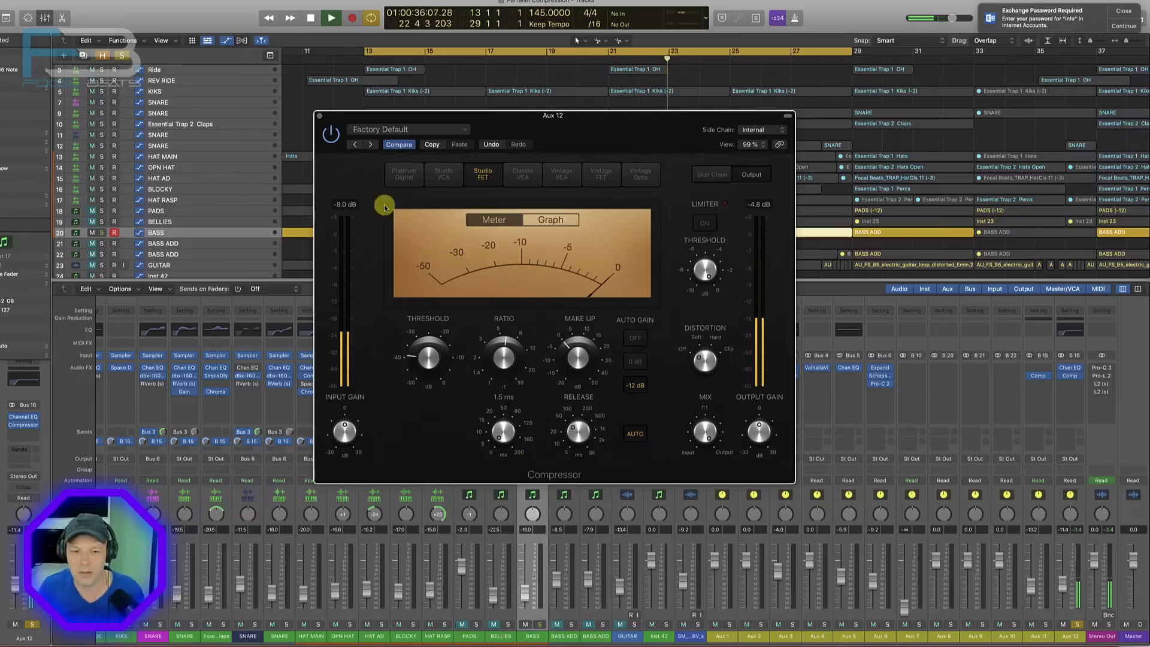
left_click(319, 118)
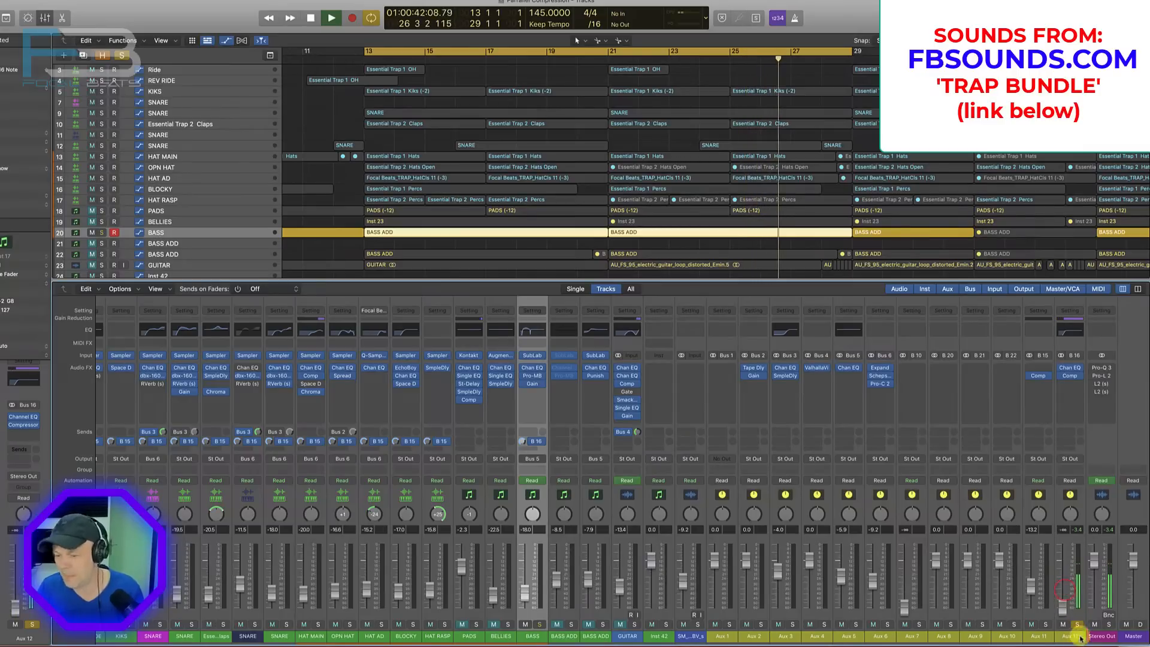
- Unsolo Aux 12, blend the compressed bass into the mix at -22.5 dB and close the compressor window
left_click(1075, 625)
left_click_drag(1062, 606, 1061, 578)
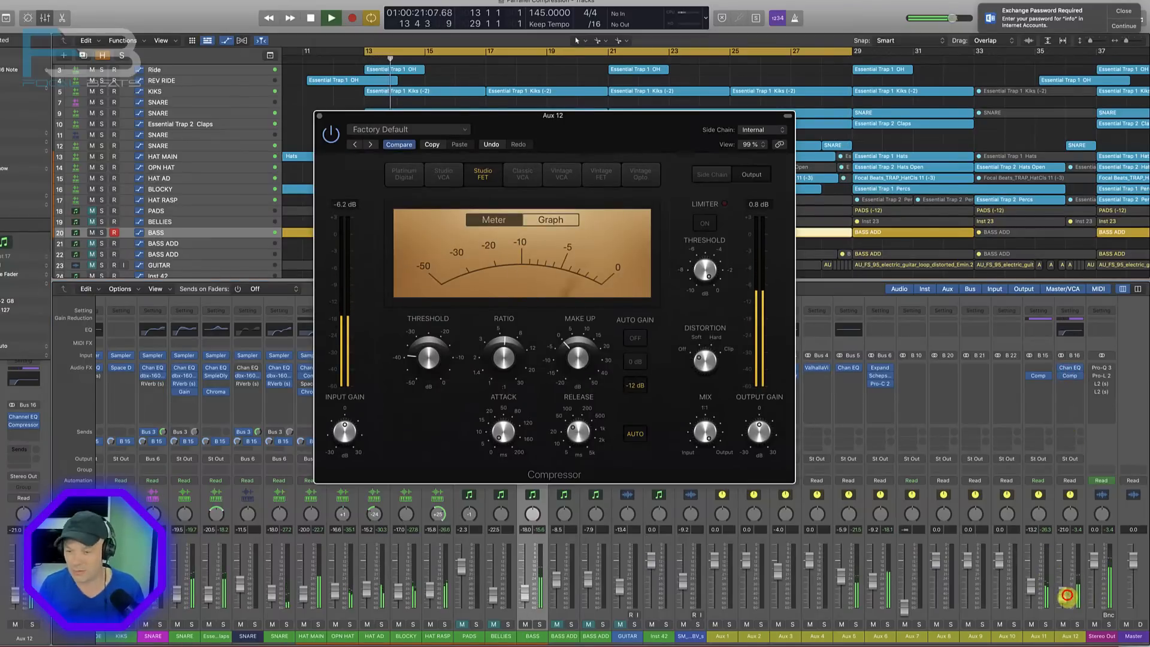
left_click_drag(1067, 595, 1067, 598)
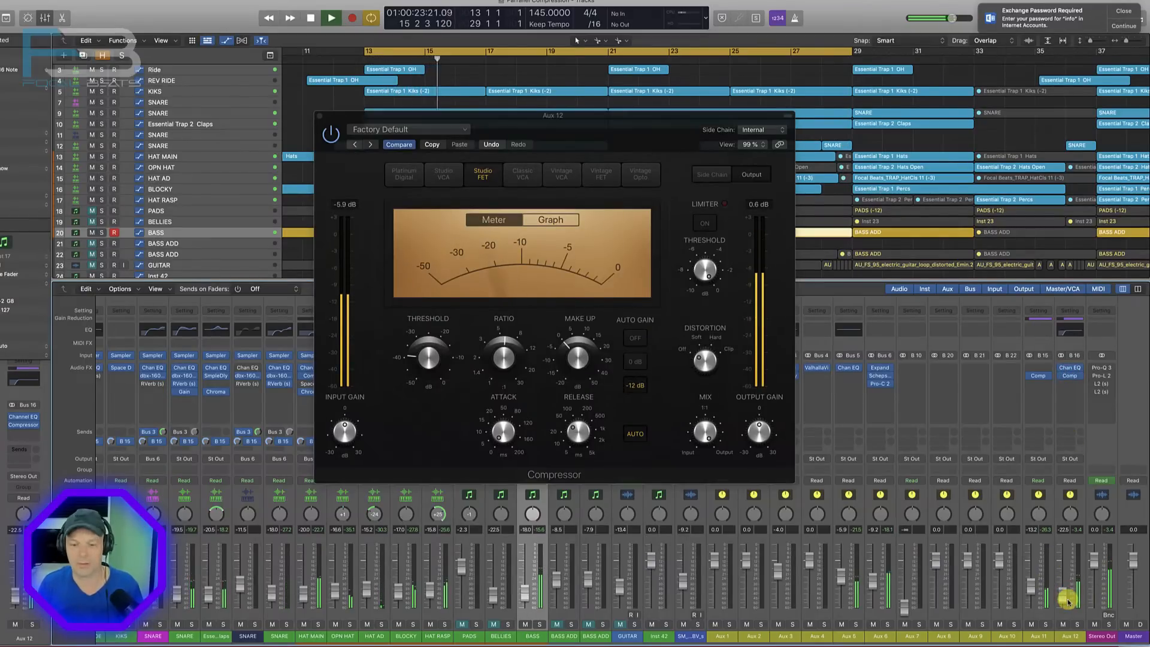
left_click(319, 116)
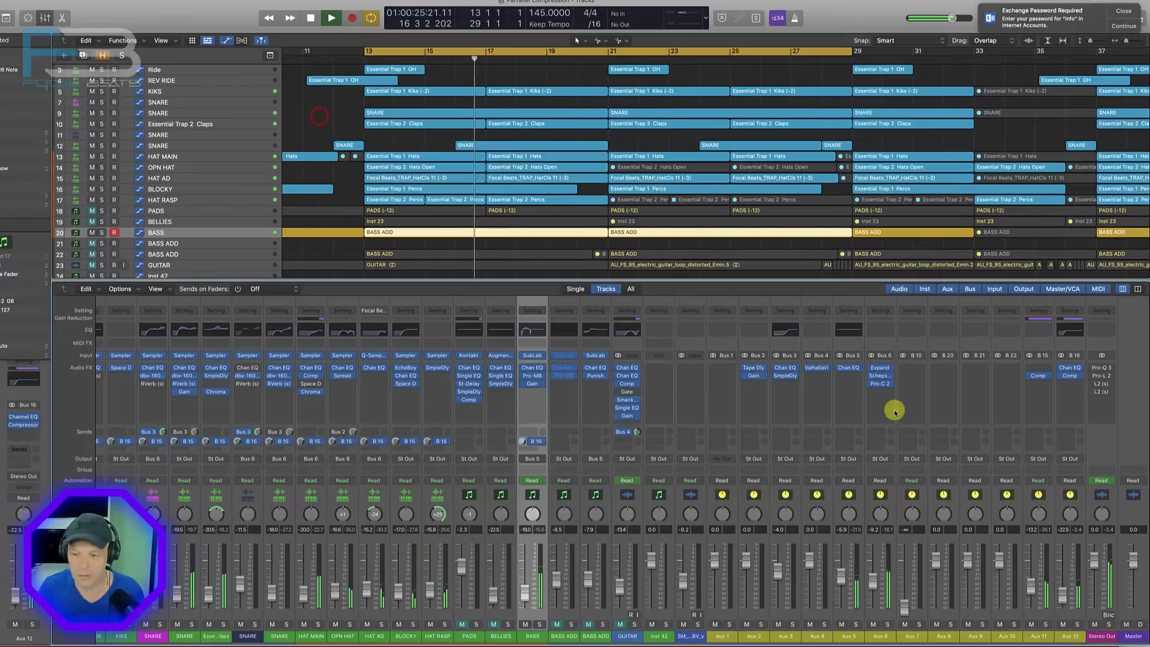
- Mute Aux 11 and Aux 12 during playback to hear the mix without parallel compression
left_click(1031, 624)
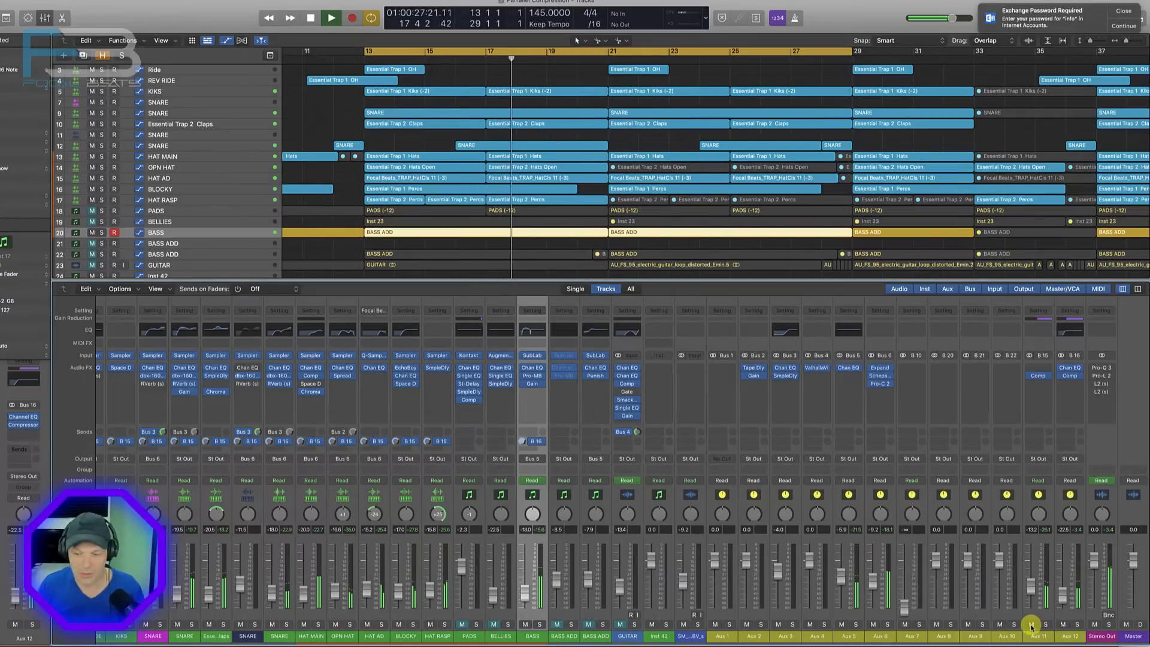
left_click(1064, 625)
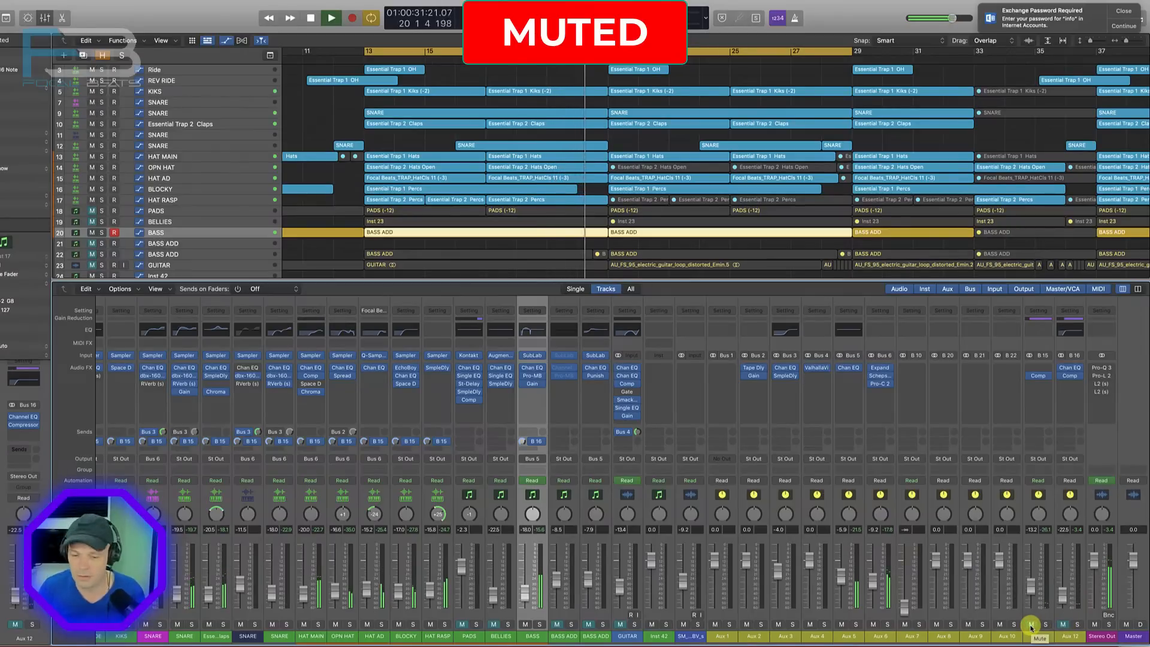
- Unmute Aux 12, raise the Aux 11 fader to -11.8 dB and the Aux 12 fader to -21.0 dB, and stop playback
left_click(1066, 625)
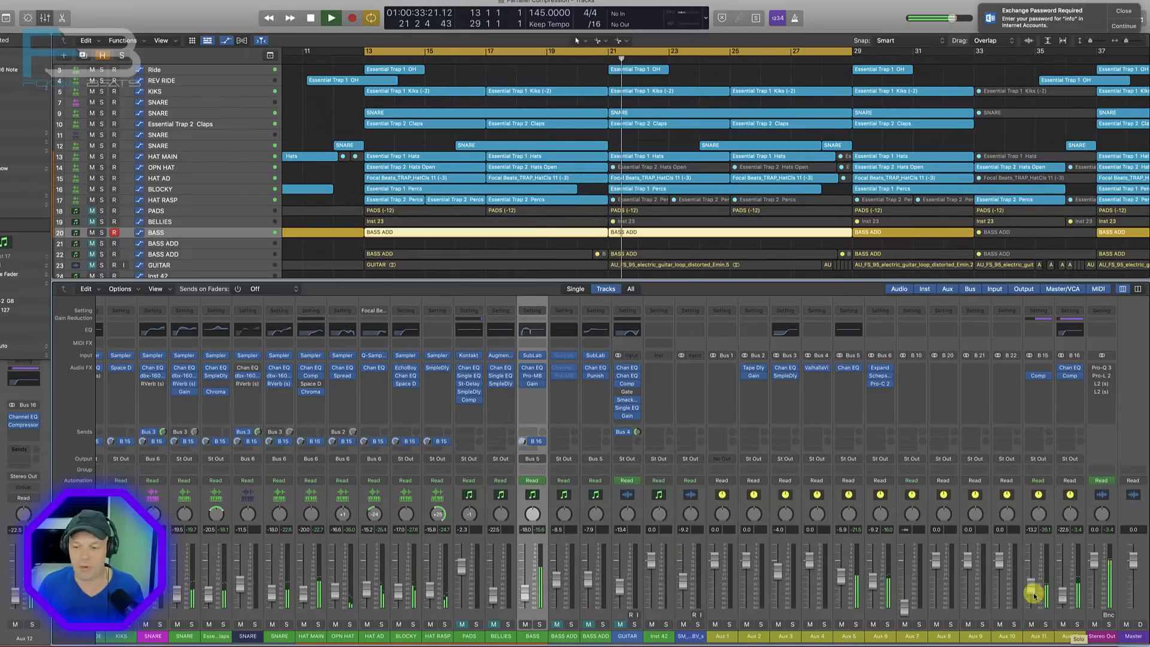
left_click_drag(1031, 594, 1031, 588)
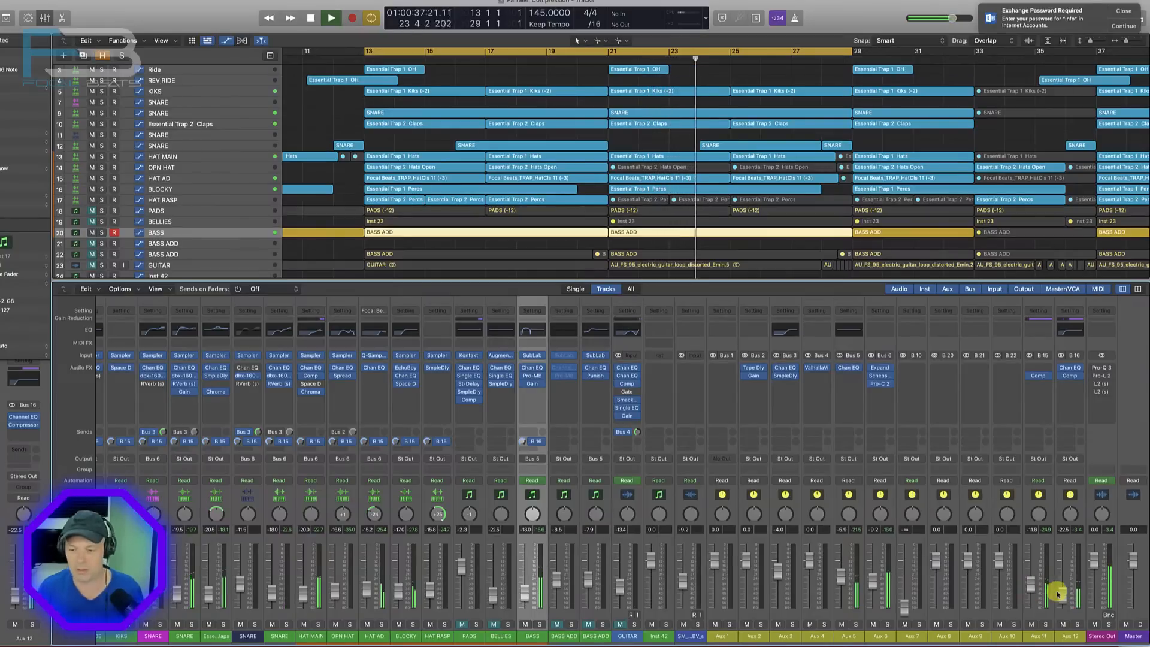
left_click_drag(1065, 594, 1066, 593)
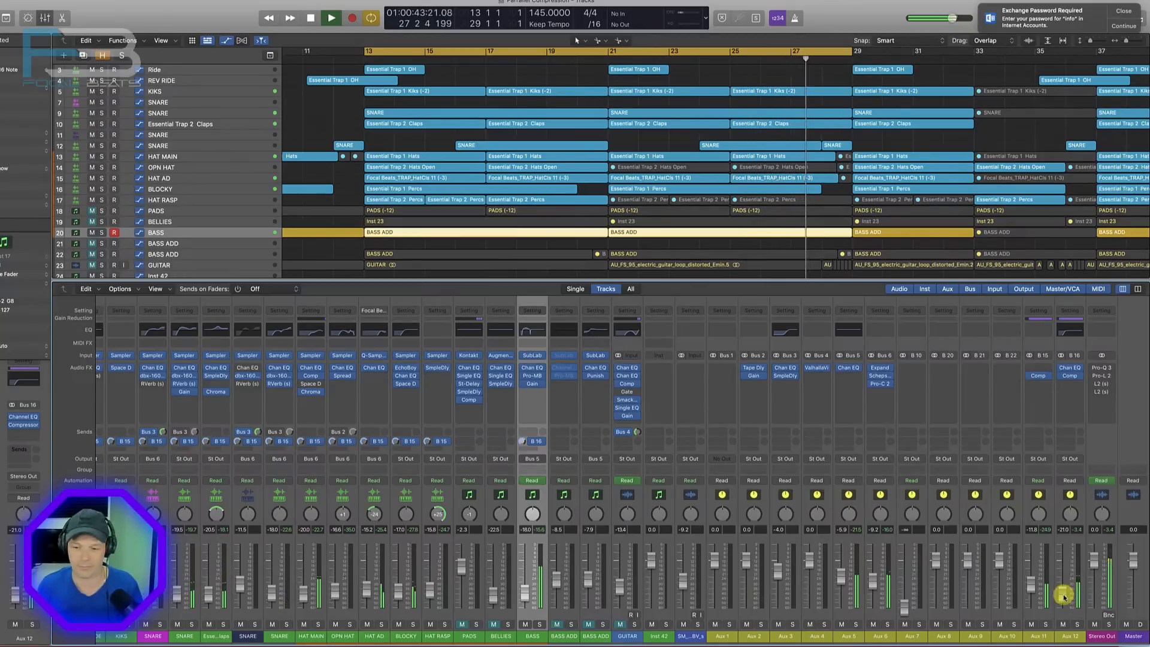
key("space")
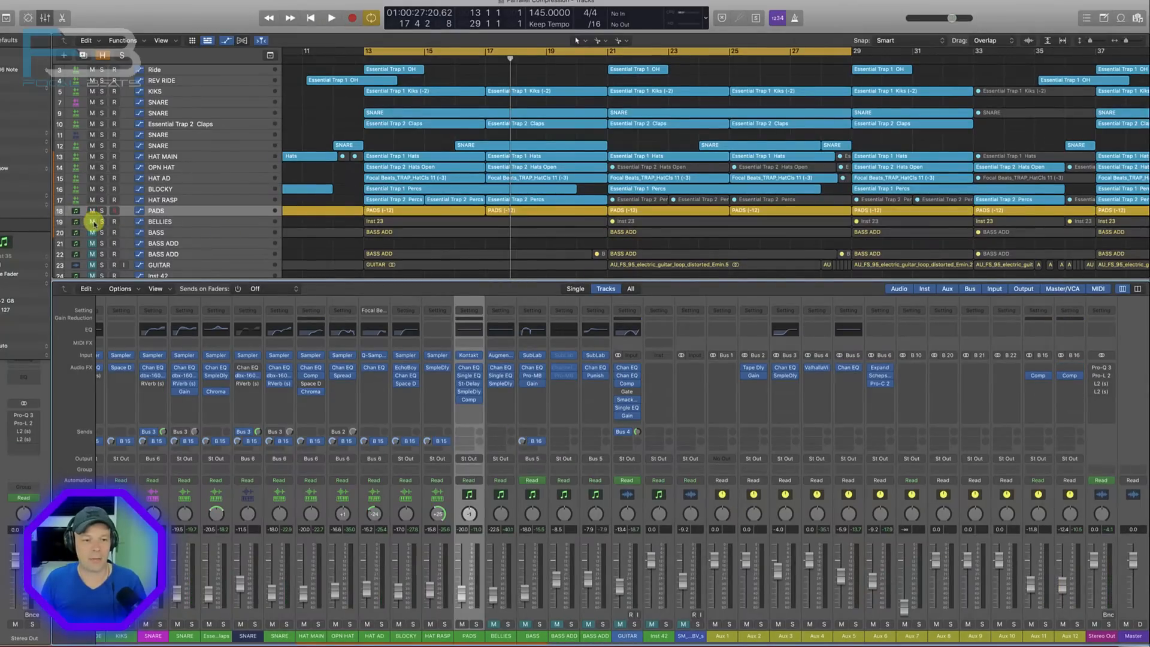
- Unmute the tracks from BELLIES downward, select all tracks and add a Bus 17 send to them
left_click_drag(93, 224, 92, 329)
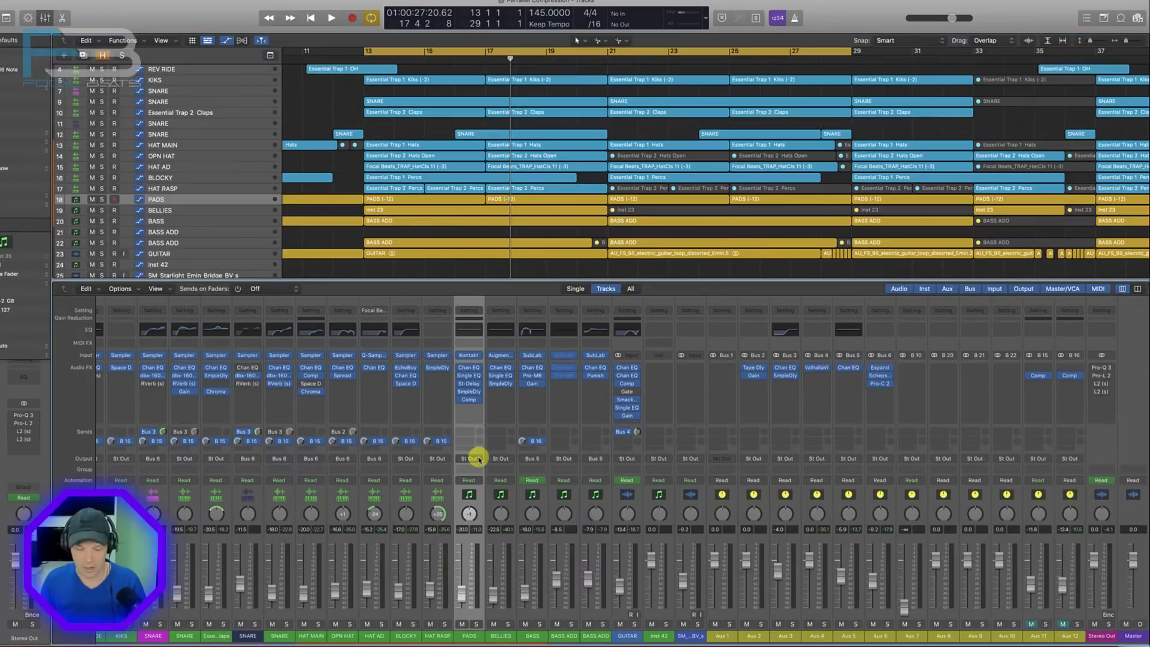
left_click(341, 164)
key("super+a")
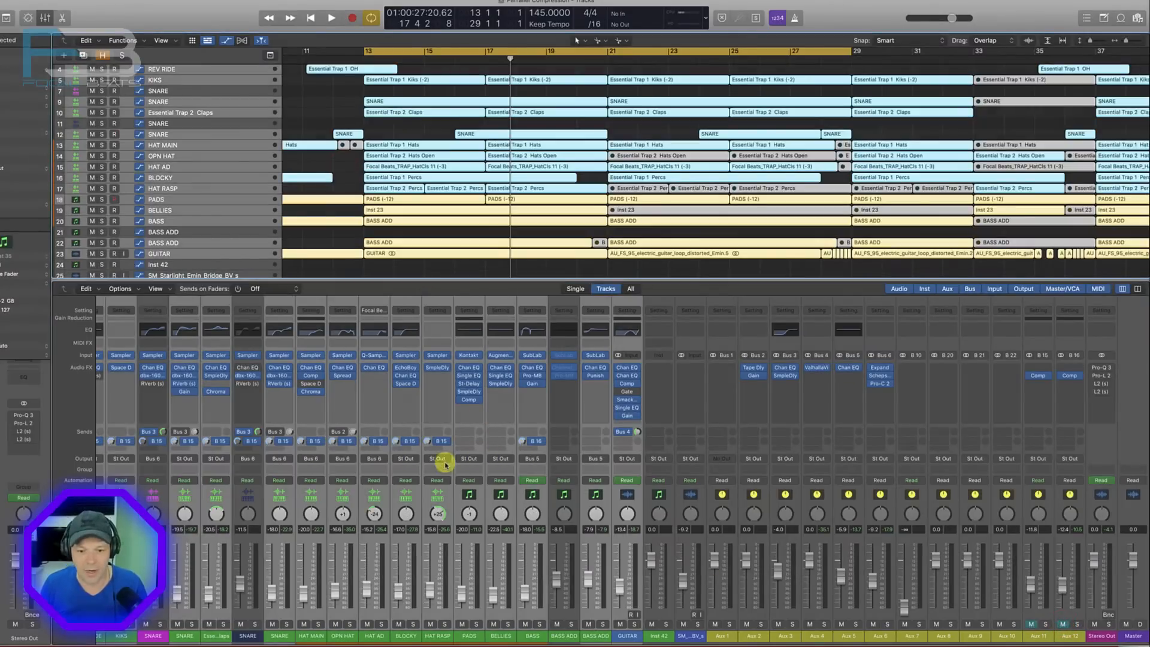
left_click(628, 449)
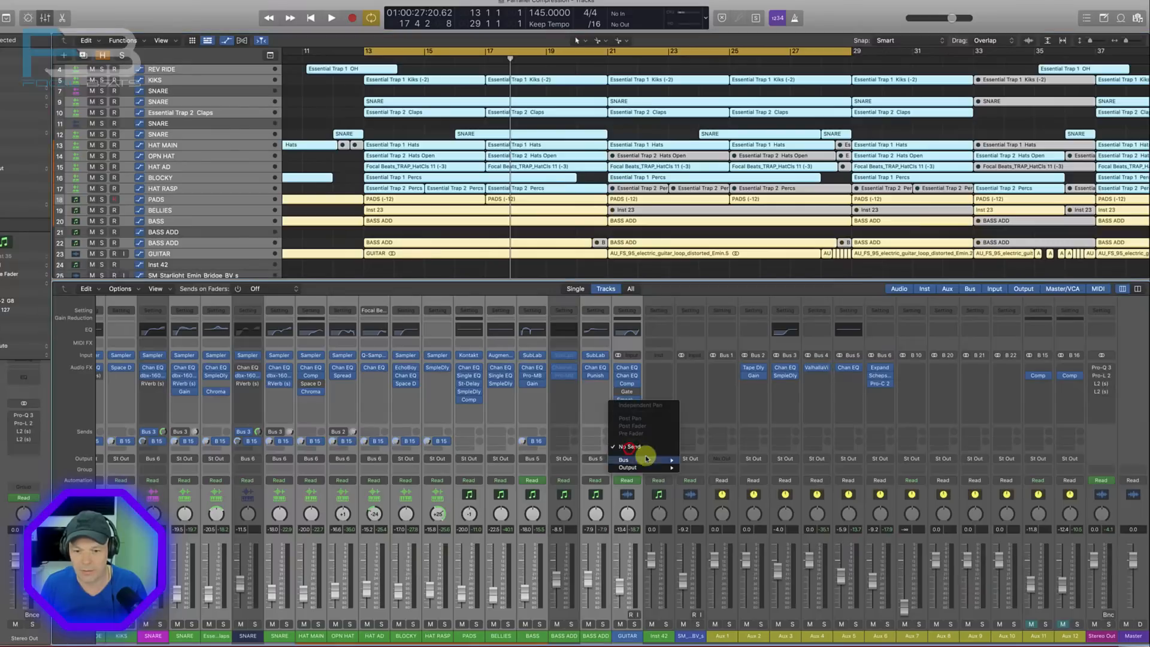
mouse_move(647, 460)
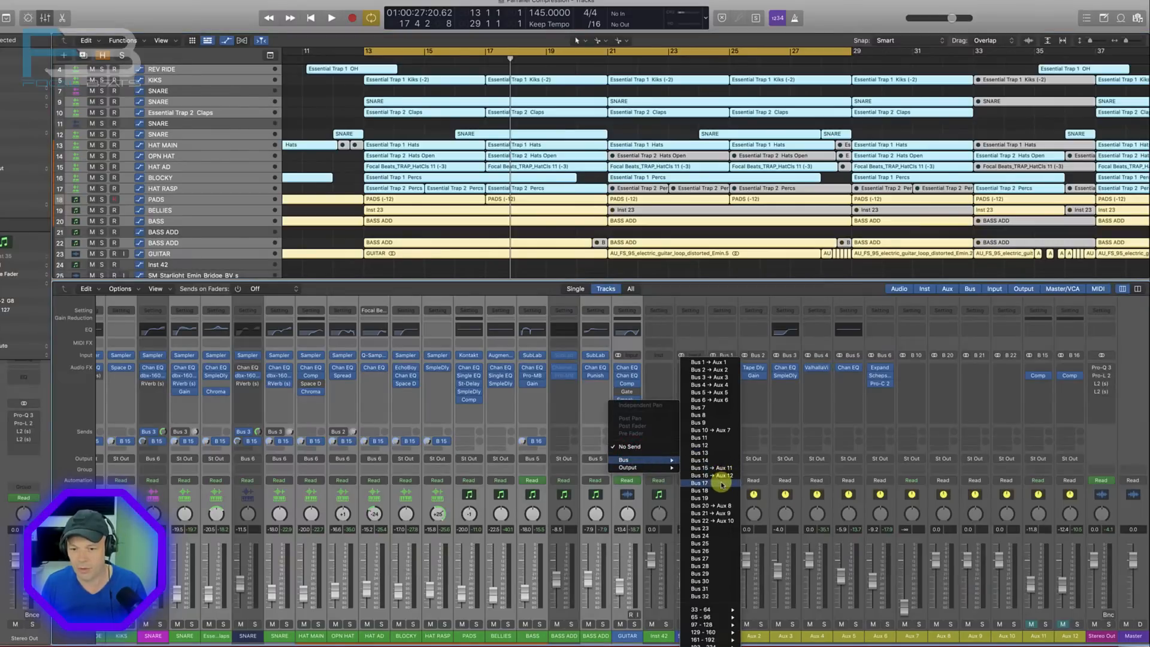
left_click(722, 483)
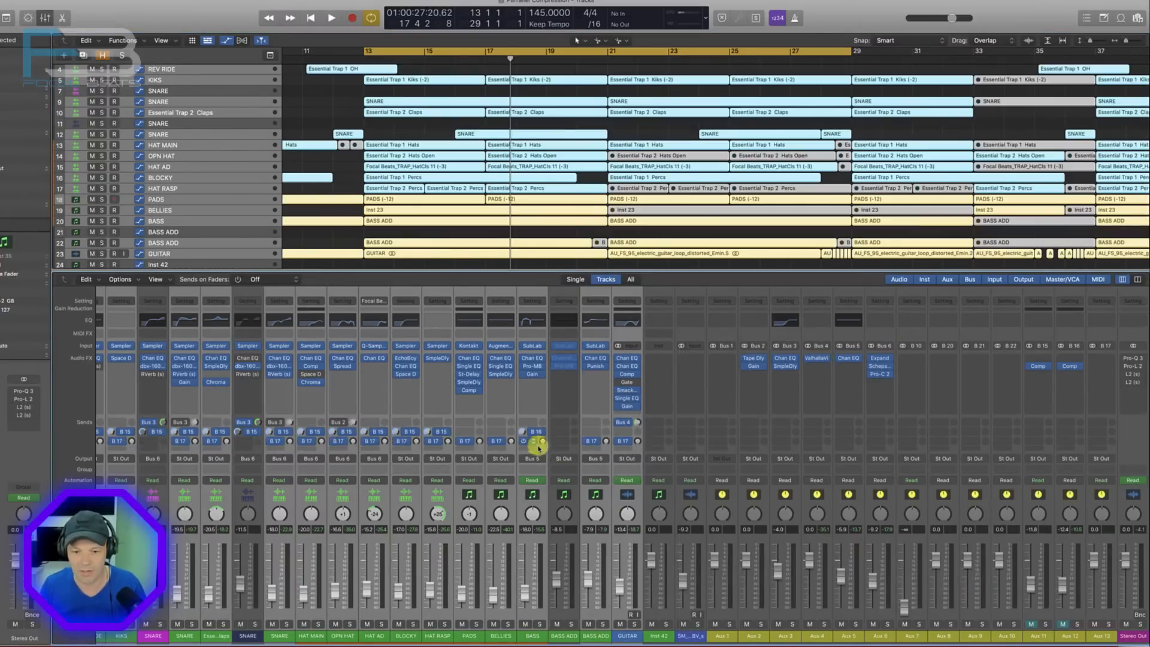
- Set the Bus 17 sends of the selected tracks to 0.0 dB and switch them to Pre Fader
left_click(543, 442, "alt")
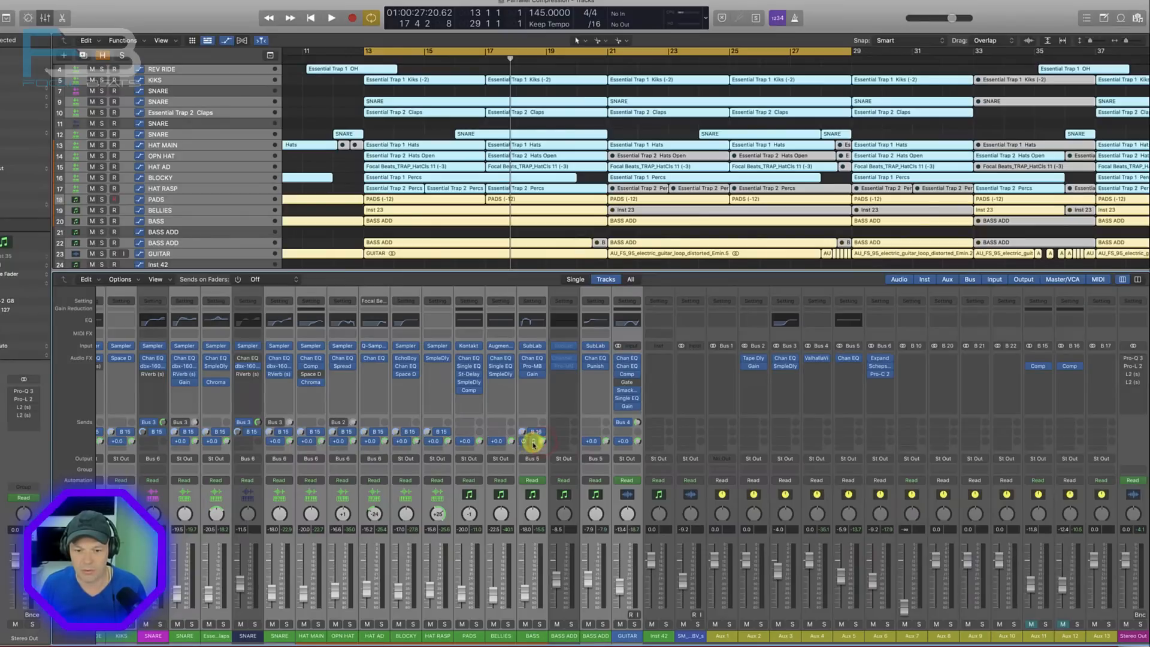
left_click(533, 444)
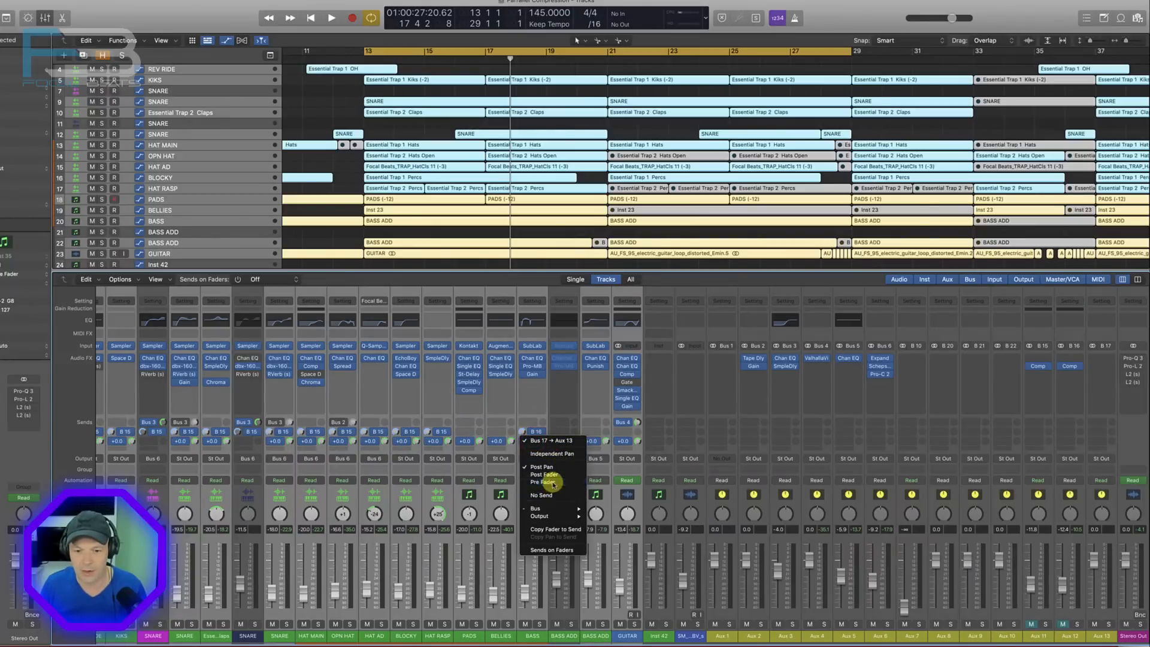
left_click(552, 482)
- Lower the Aux 13 fader to -13.0 dB, insert a stereo Compressor on it and solo the channel
scroll(727, 554, "right", 2)
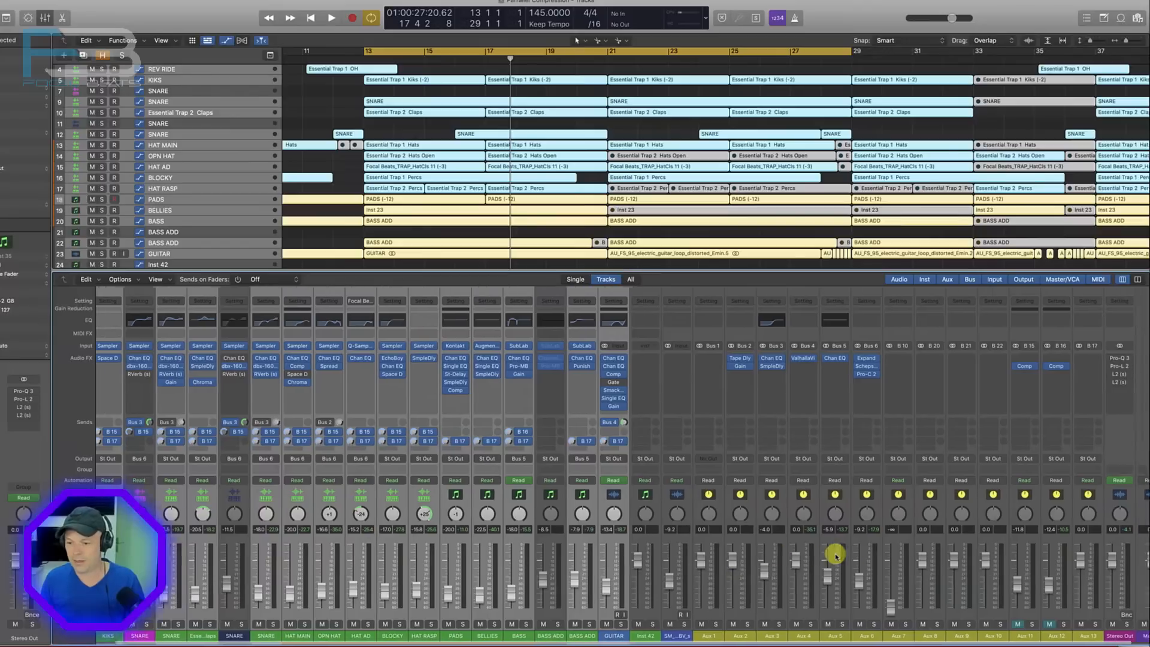
left_click_drag(1065, 561, 1072, 605)
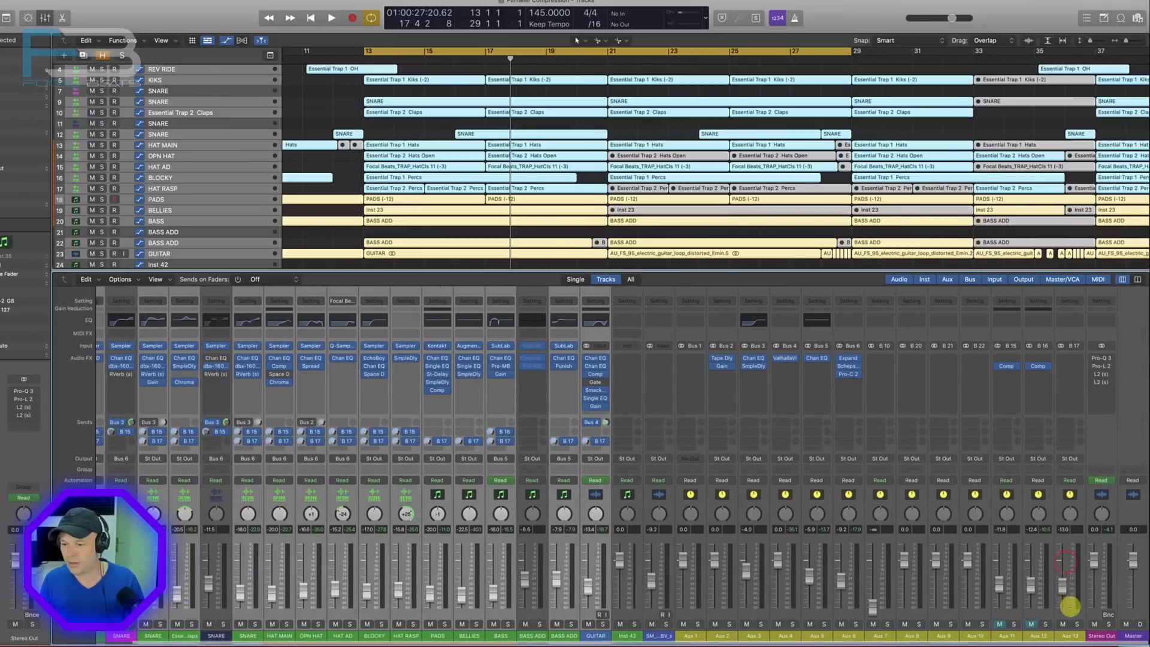
left_click(1078, 368)
mouse_move(1079, 387)
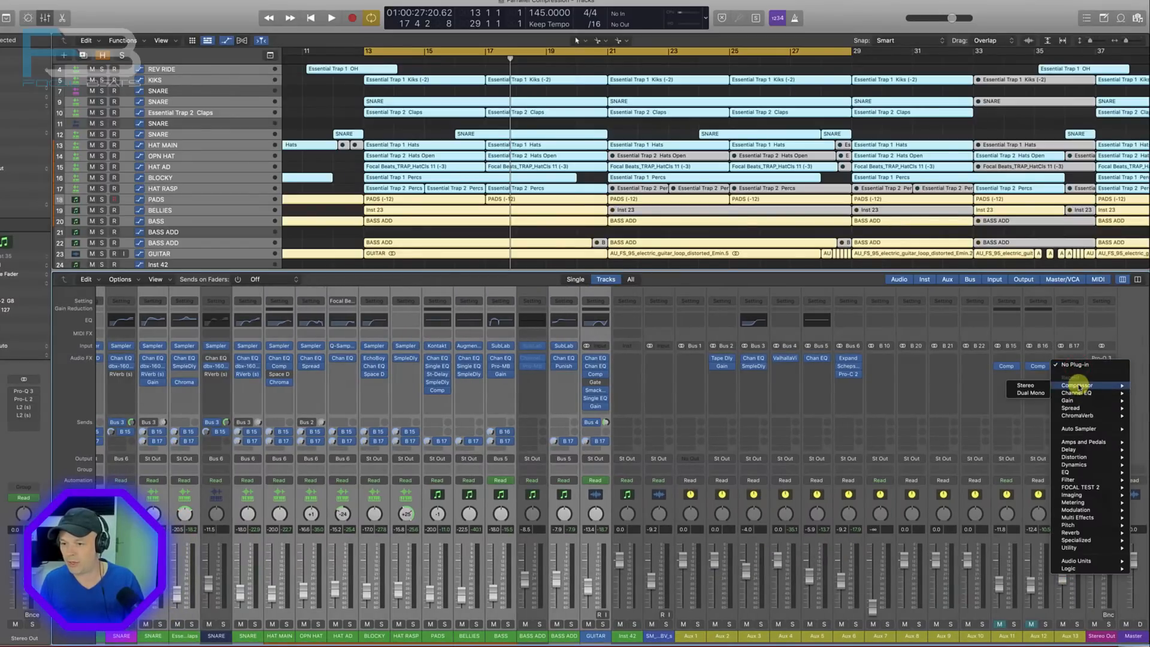
left_click(1031, 386)
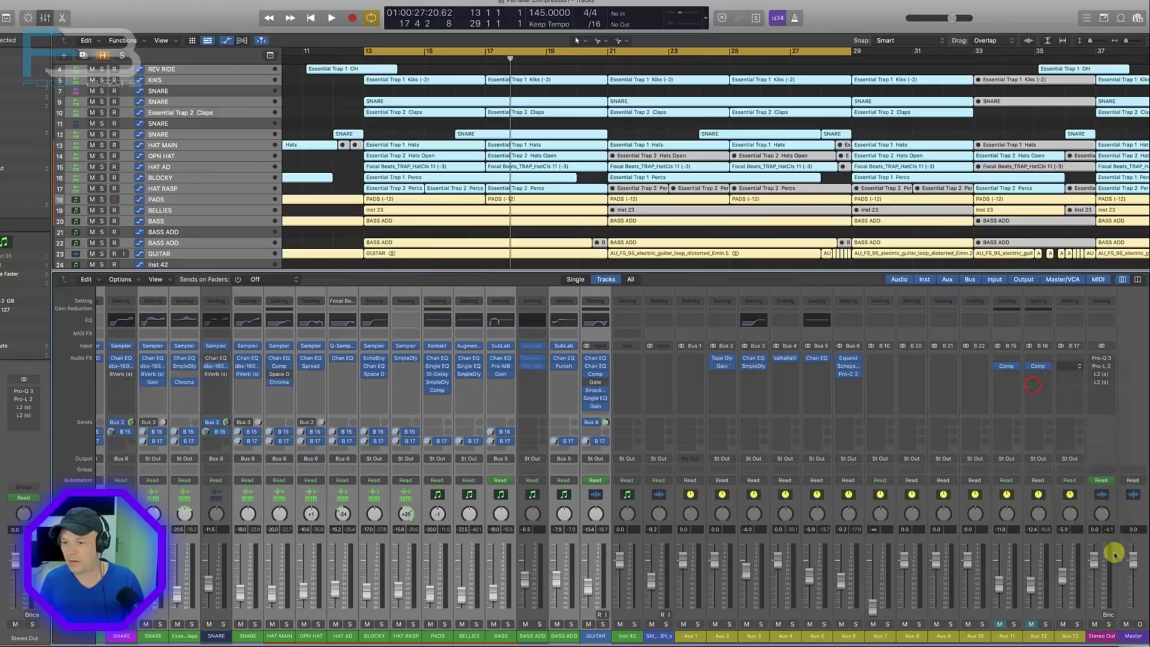
left_click_drag(1058, 574, 1062, 582)
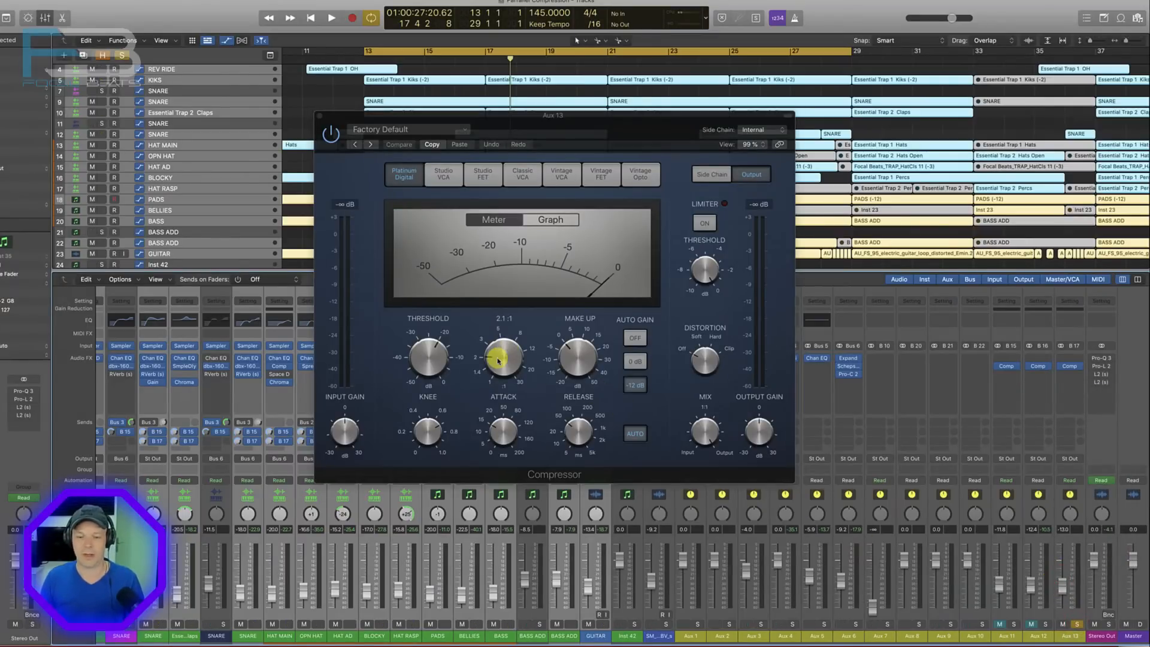
- During playback, lower the Aux 13 compressor's threshold and raise its ratio, with the compressor window moved aside
key("space")
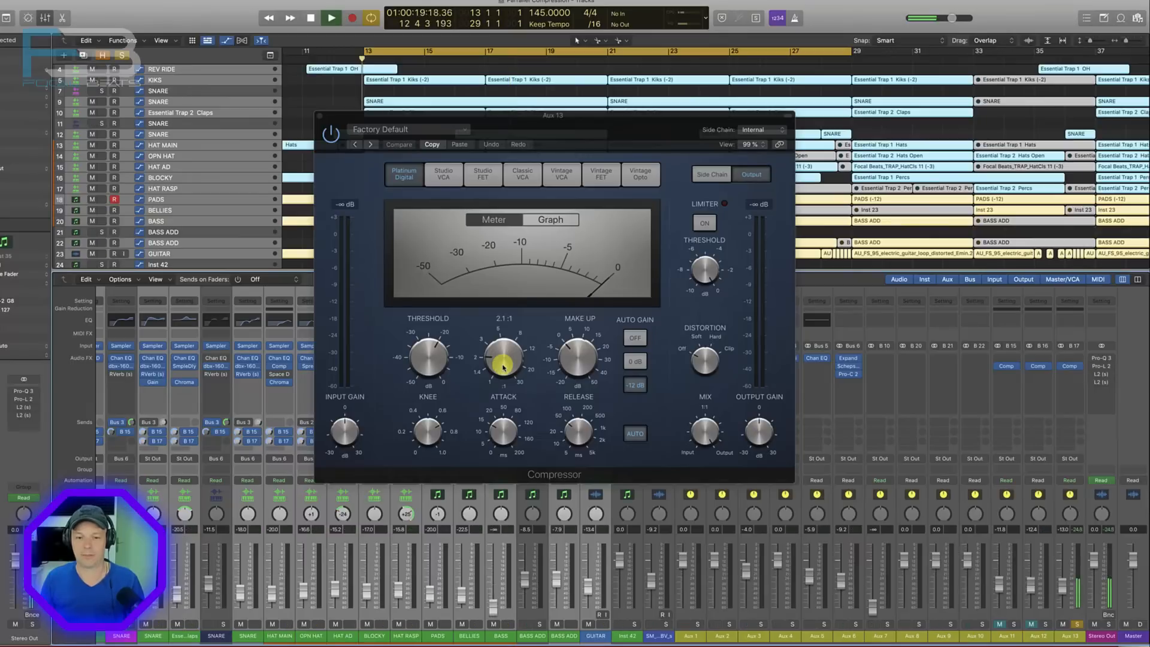
left_click(429, 370)
left_click_drag(429, 370, 429, 373)
left_click_drag(500, 358, 502, 344)
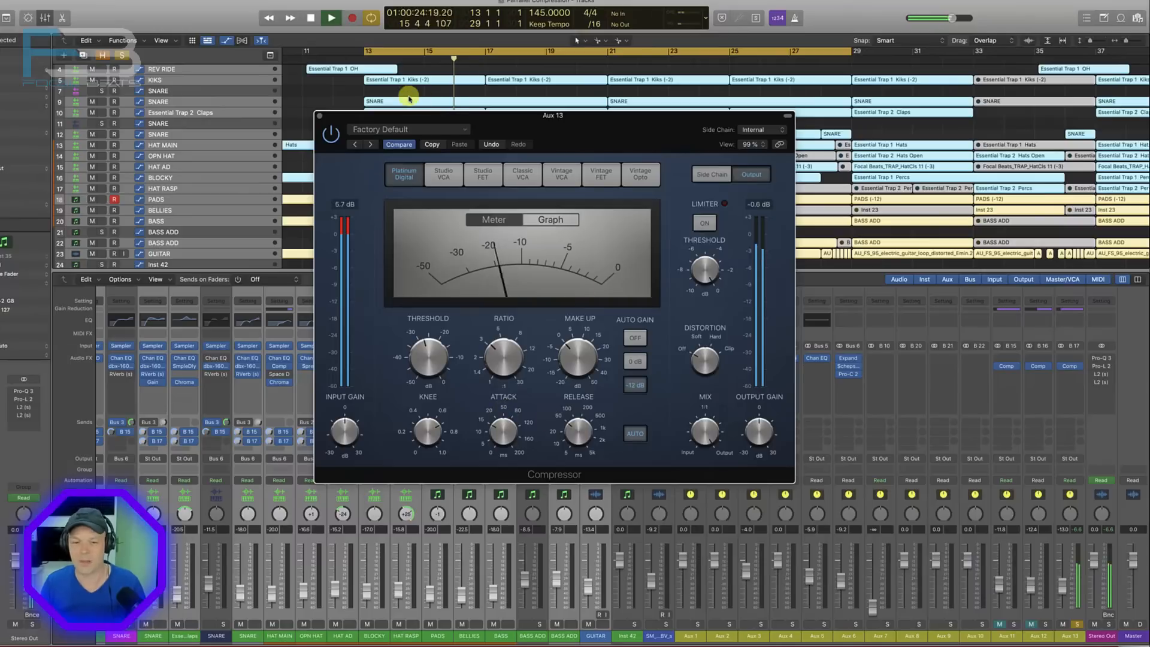
left_click_drag(507, 120, 630, 141)
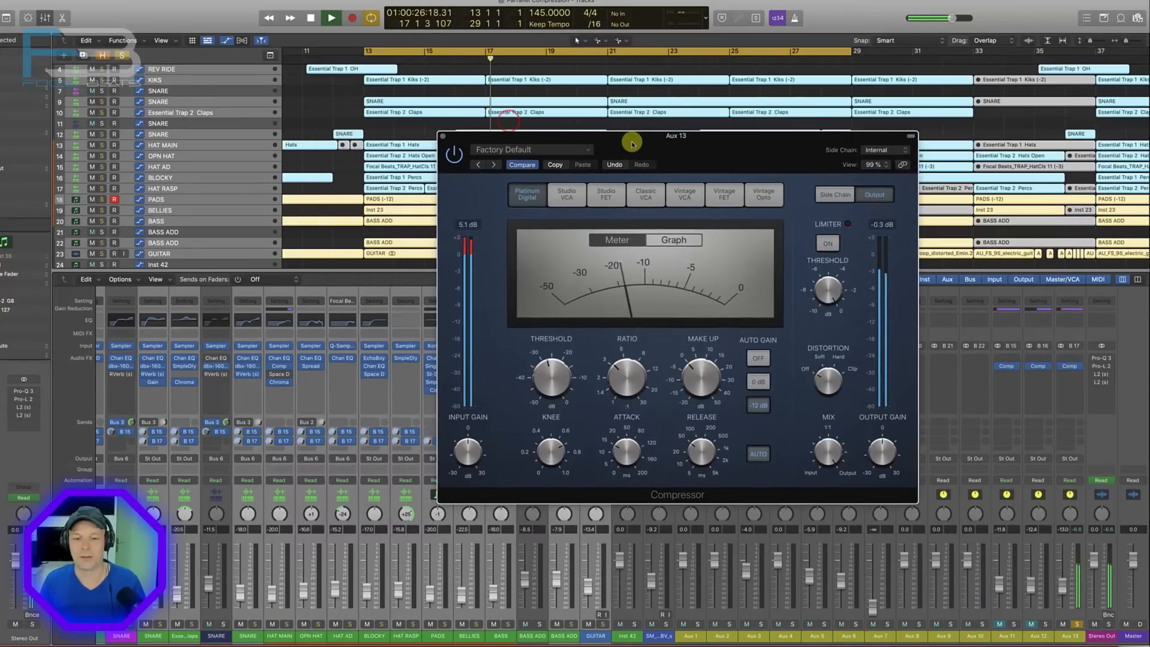
key("space")
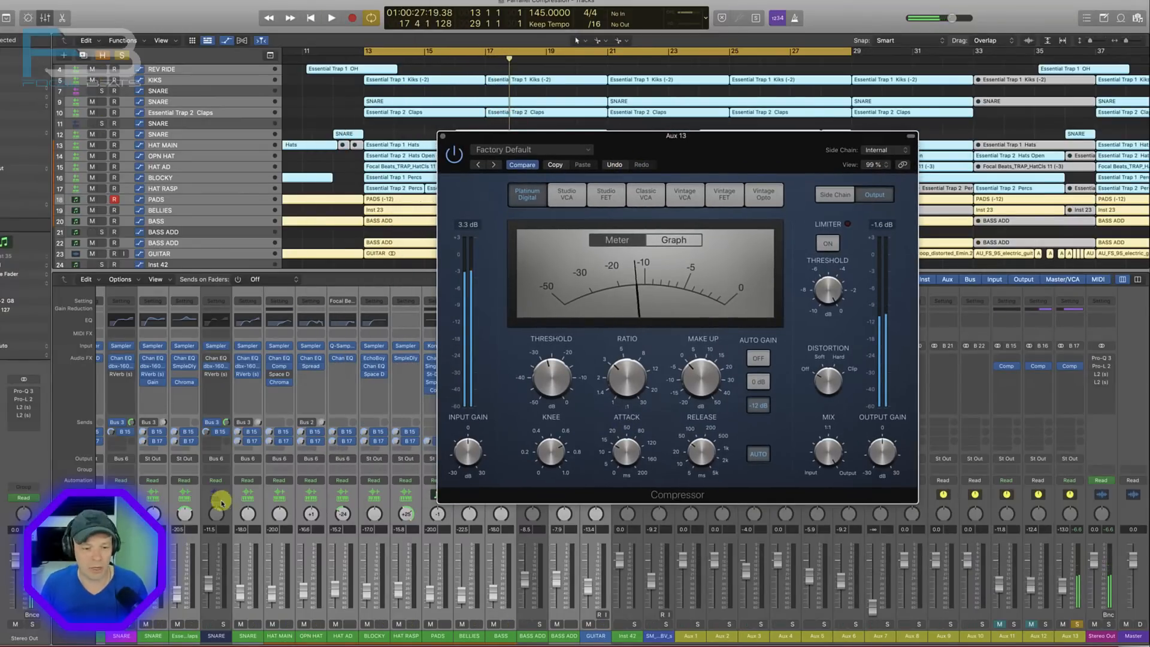
- Select only the BASS channel, restart playback and turn its Bus 17 send all the way down
left_click(500, 635)
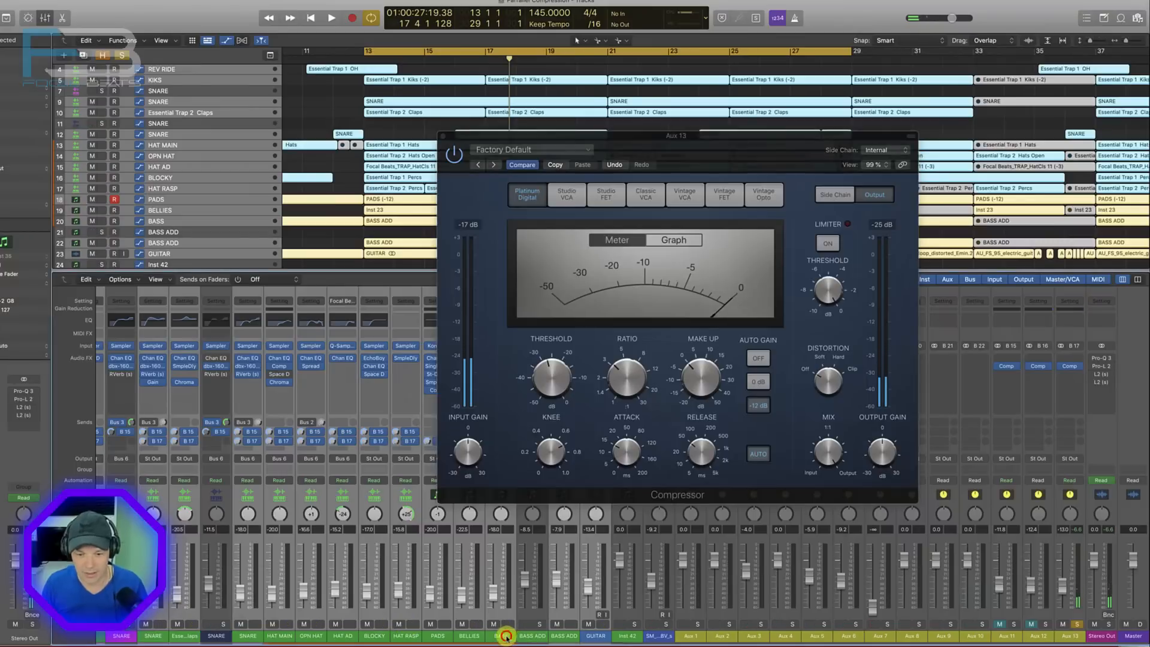
left_click_drag(529, 134, 678, 104)
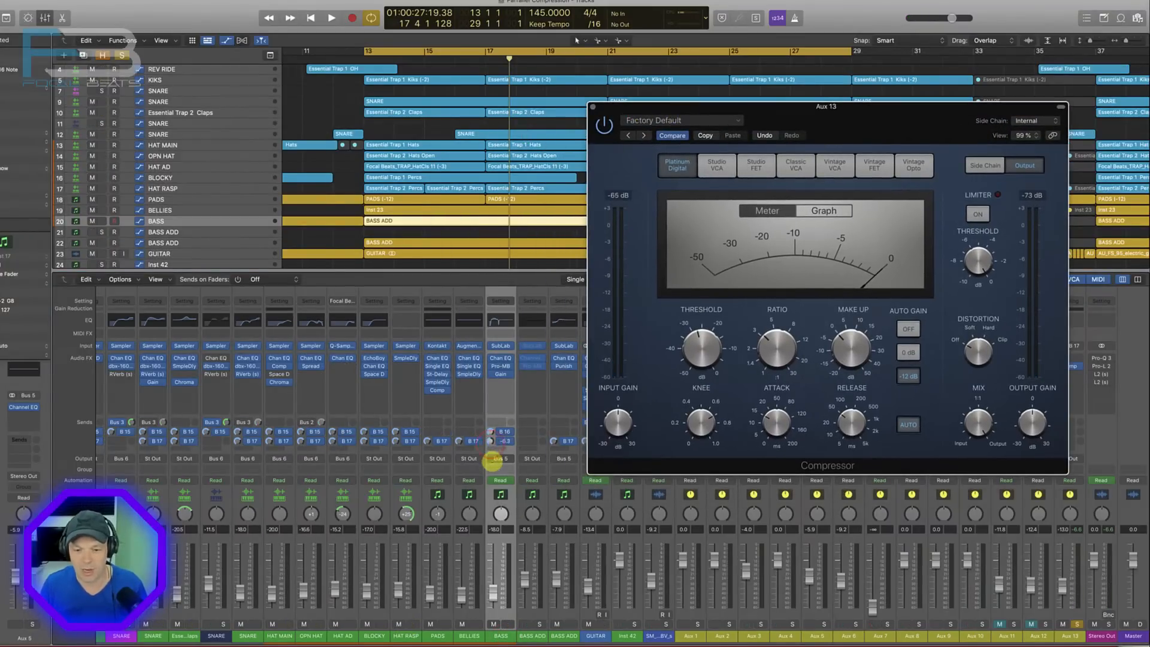
key("space")
left_click(490, 442)
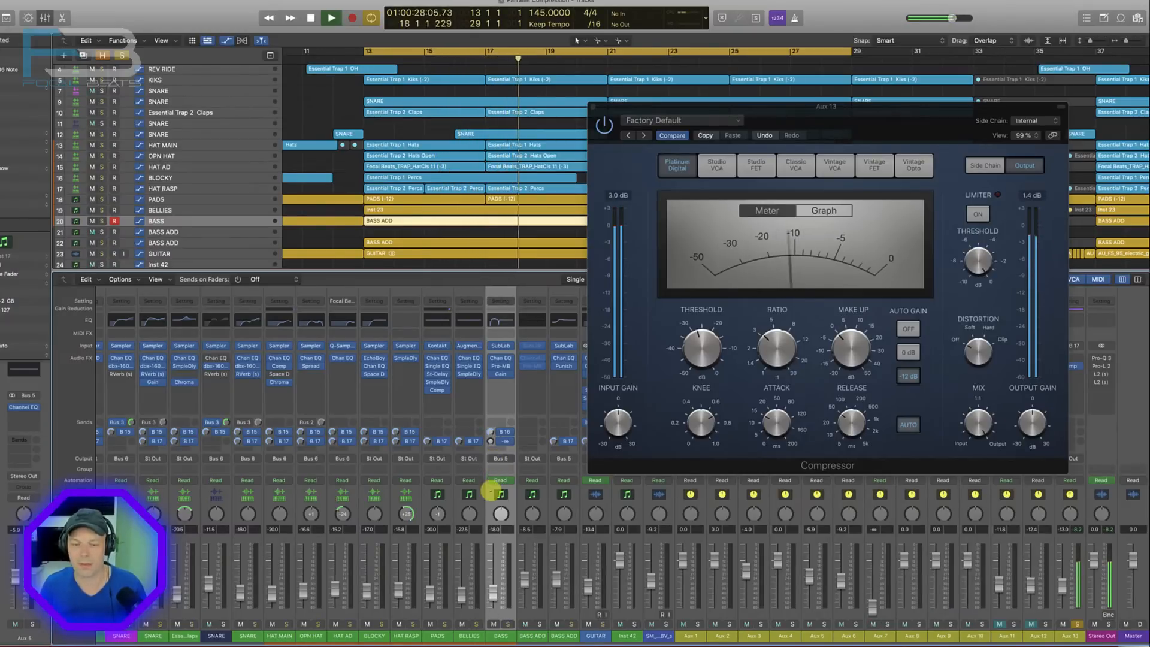
- Set the Aux 13 compressor's threshold to -31.5 dB and shorten its attack
left_click_drag(774, 119, 751, 105)
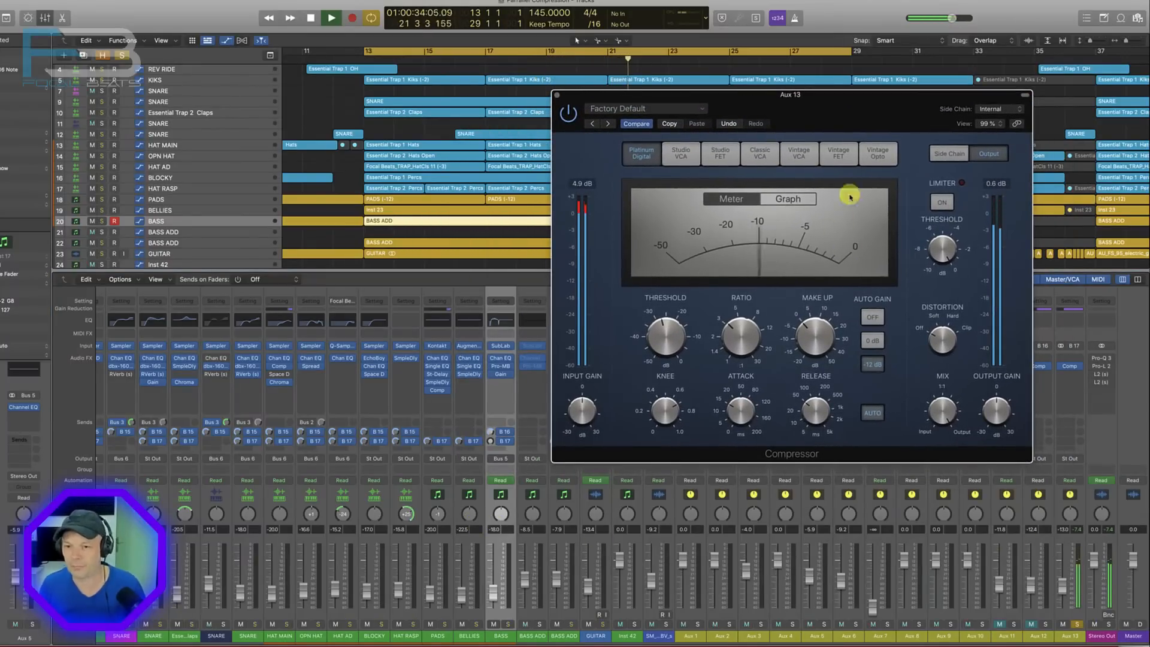
left_click_drag(803, 99, 588, 154)
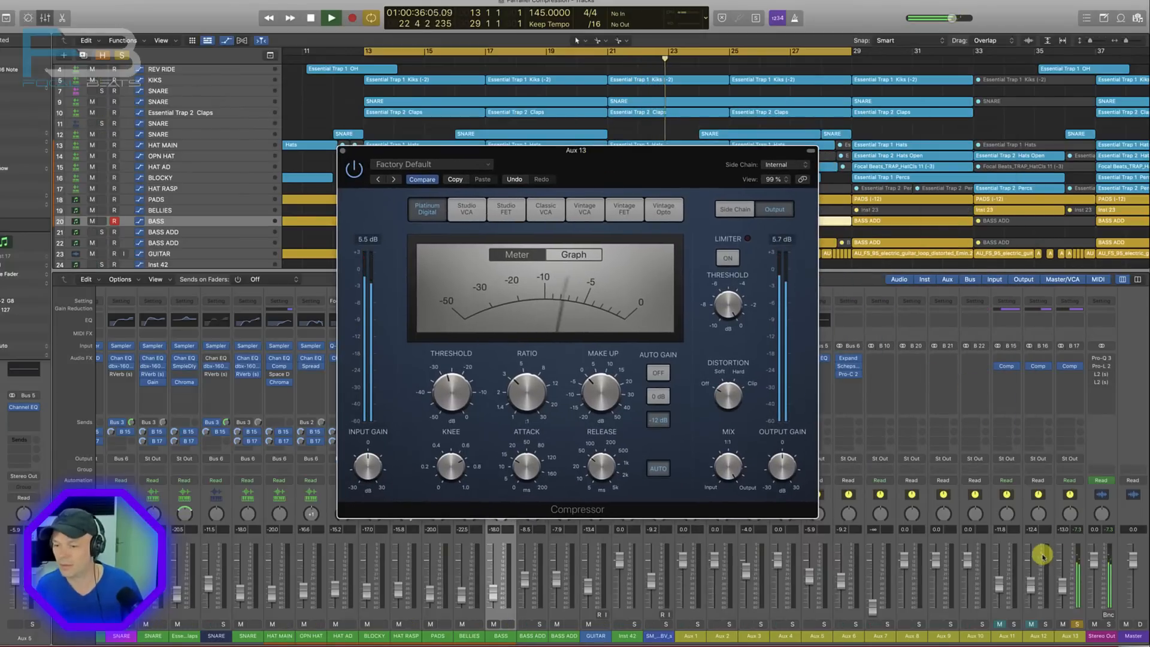
left_click(450, 390)
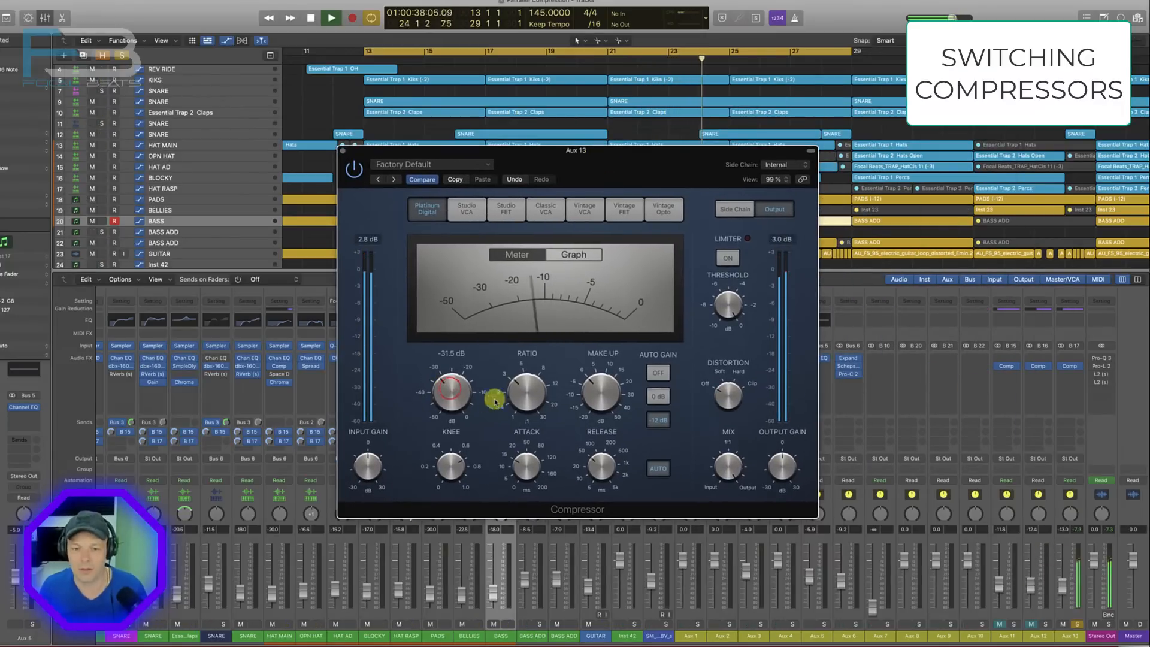
left_click_drag(527, 454, 534, 493)
- Switch the Aux 13 compressor to Studio VCA with a -37.0 dB threshold, 5.0:1 ratio and shorter release
left_click(466, 208)
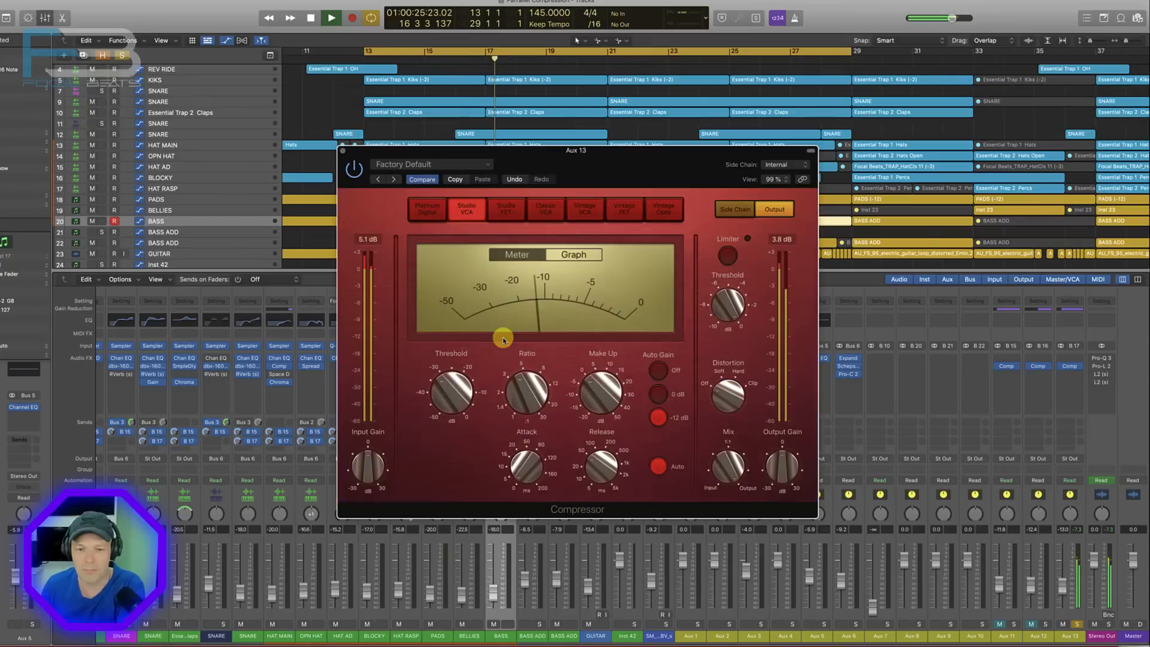
mouse_move(450, 383)
left_mouse_down()
mouse_move(445, 392)
mouse_move(514, 385)
mouse_move(450, 385)
mouse_move(448, 398)
left_mouse_up()
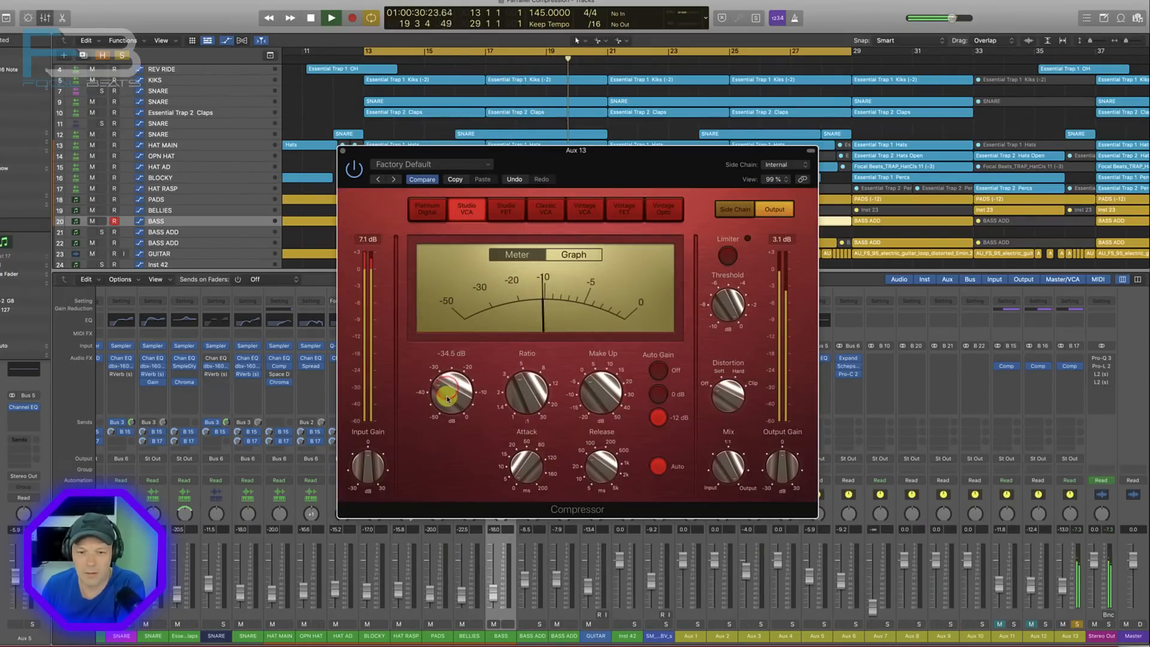
left_click(525, 396)
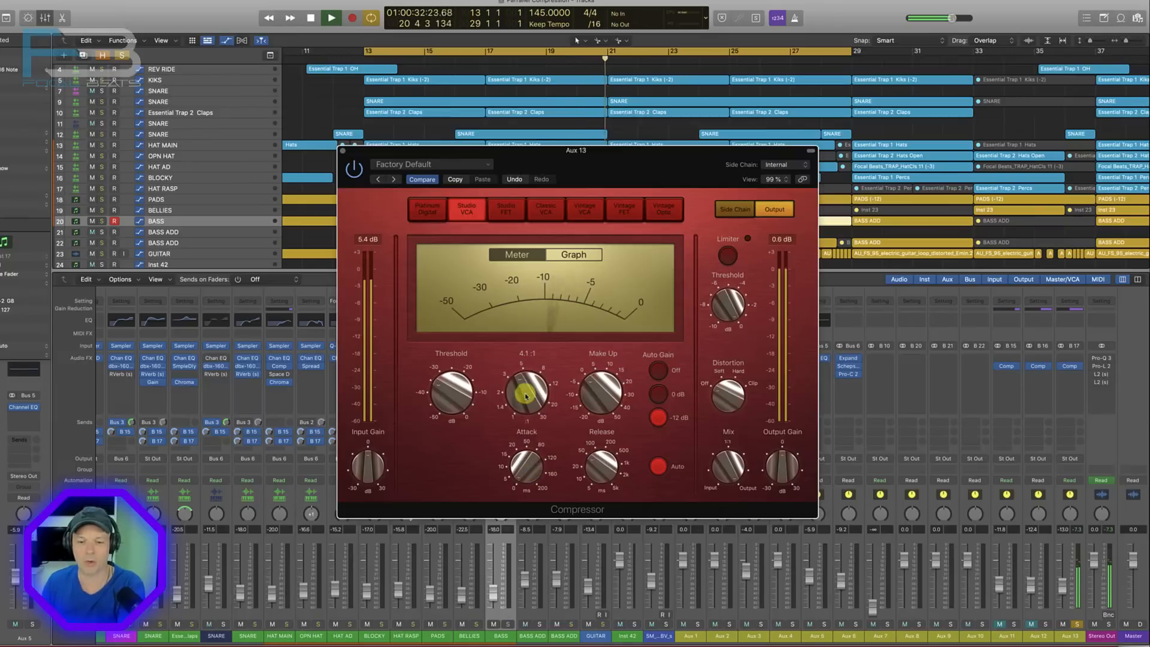
left_click_drag(522, 385, 524, 375)
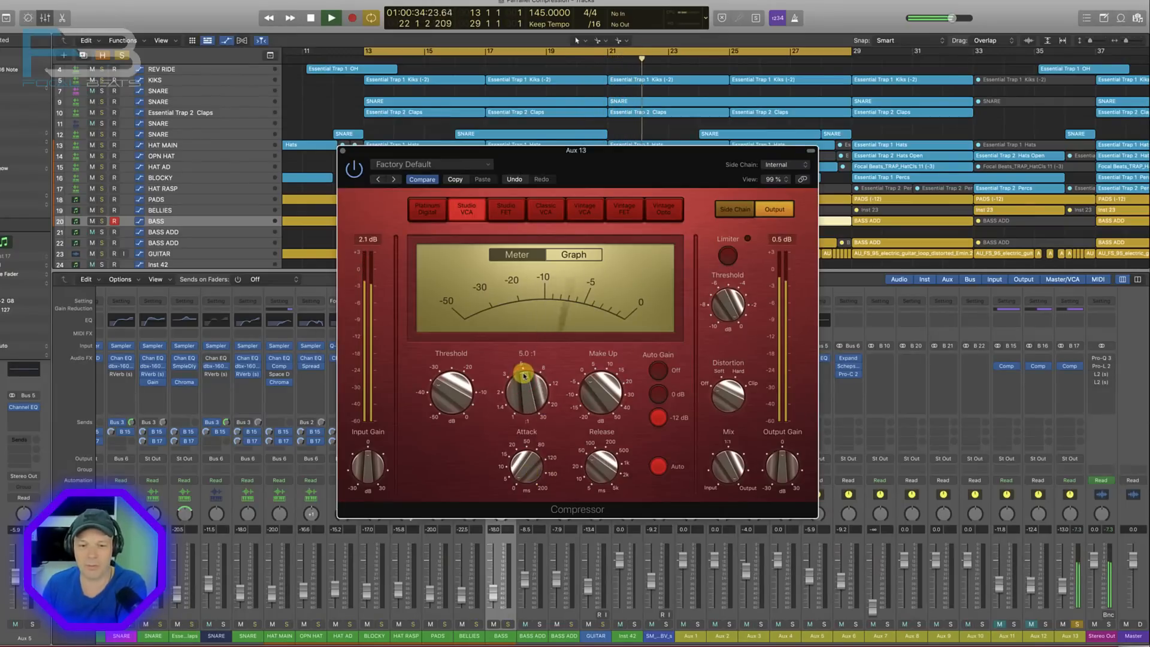
left_click_drag(450, 386, 443, 399)
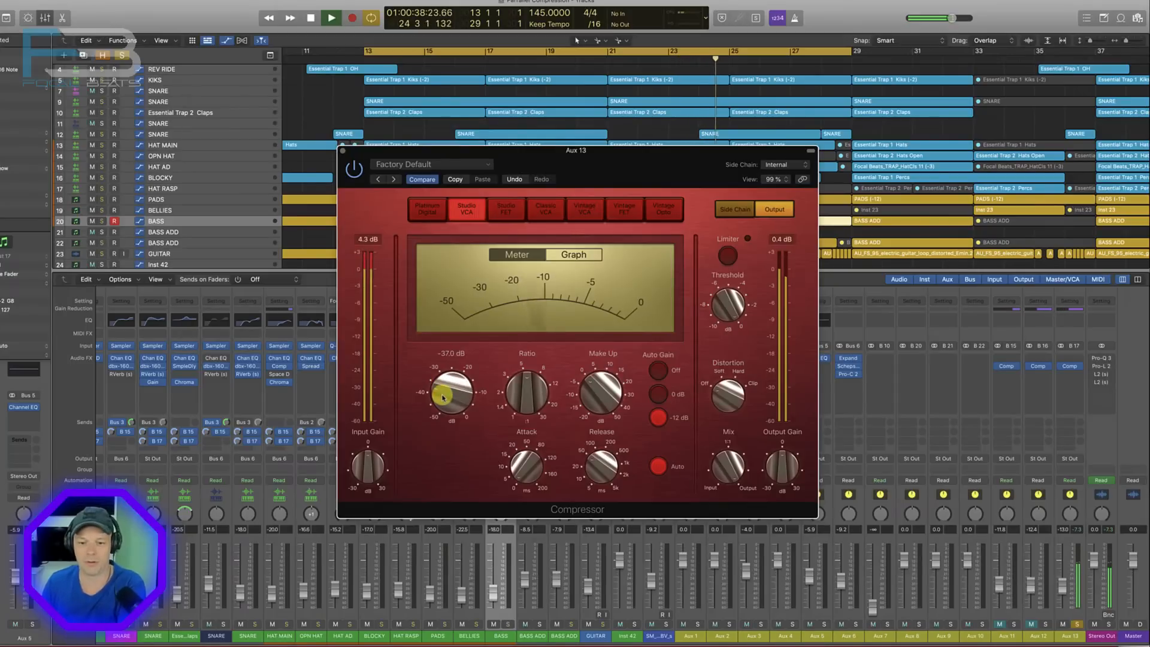
left_click_drag(598, 461, 596, 473)
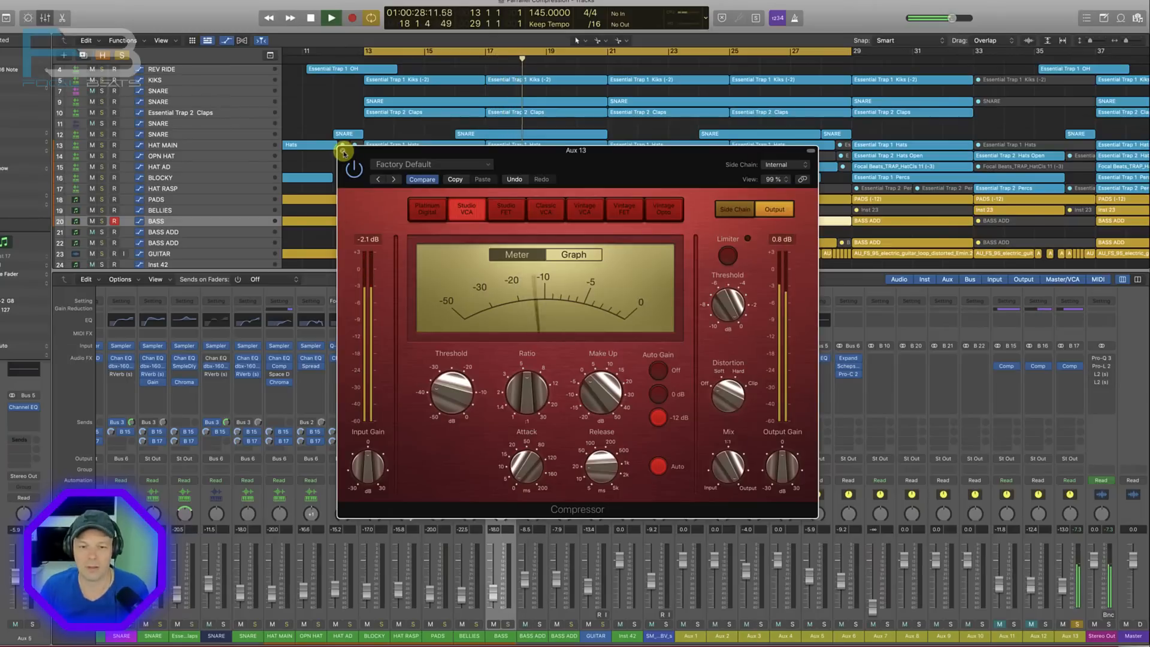
- Blend Aux 13 into the full mix at about -17.6 dB and toggle its mute to compare
mouse_move(1063, 587)
left_mouse_down()
mouse_move(1071, 628)
mouse_move(1064, 584)
left_mouse_up()
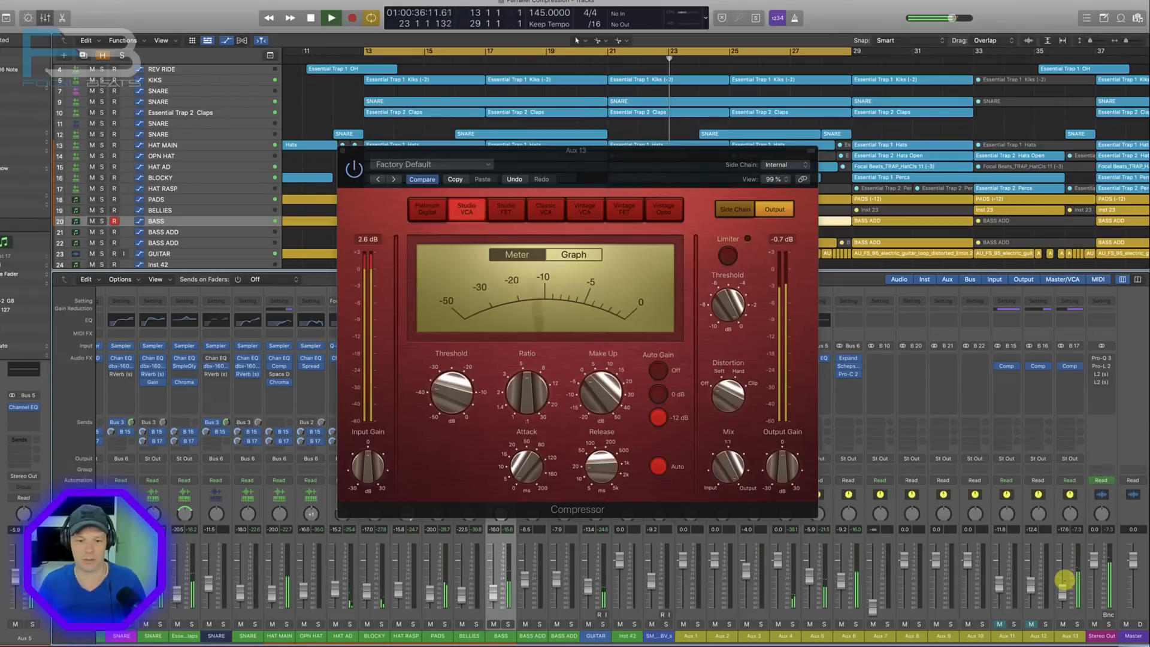
left_click(1063, 624)
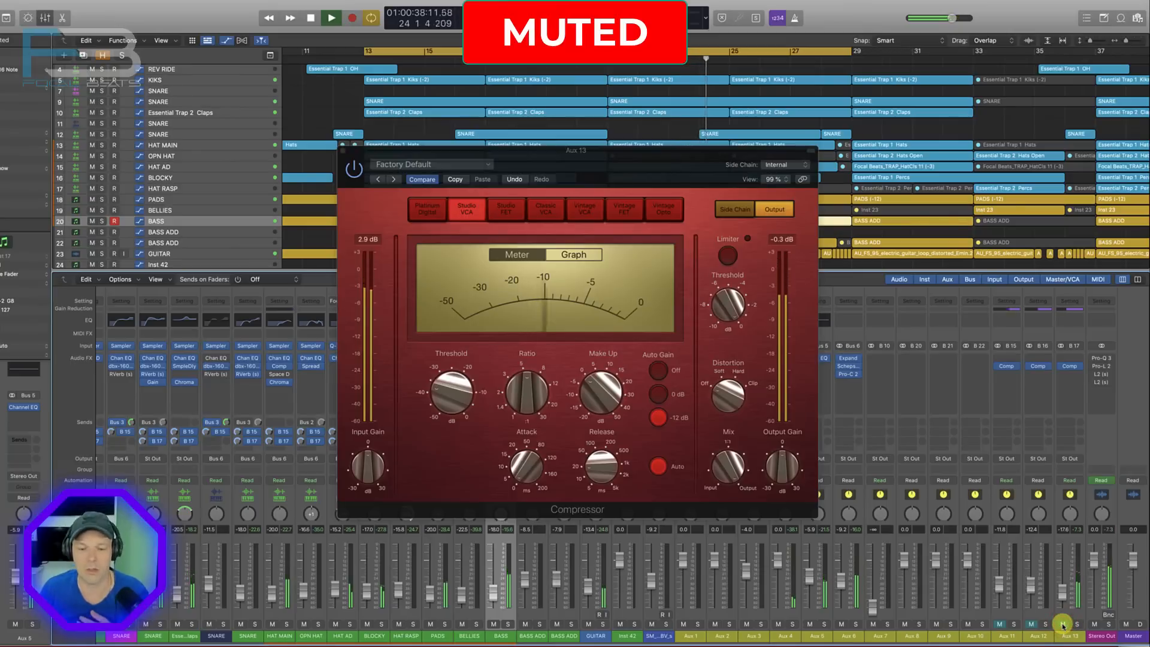
left_click(1062, 624)
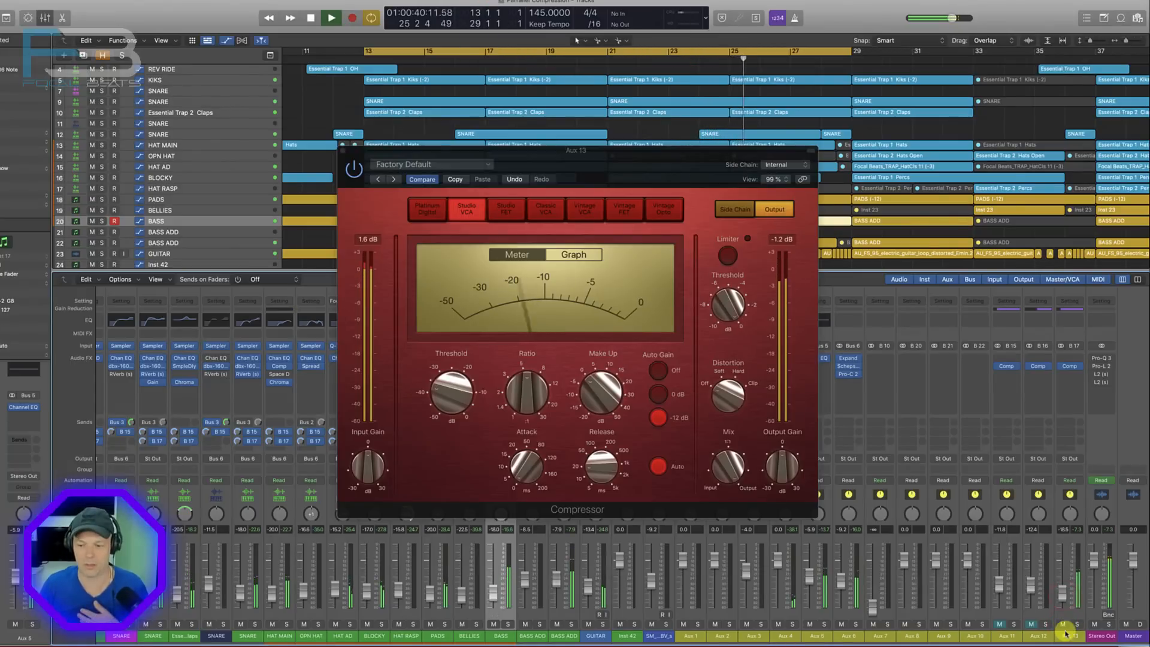
- Compare the full mix with and without the parallel compression by repeatedly muting and unmuting Aux 13 during playback
left_click(1063, 624)
left_click(1064, 624)
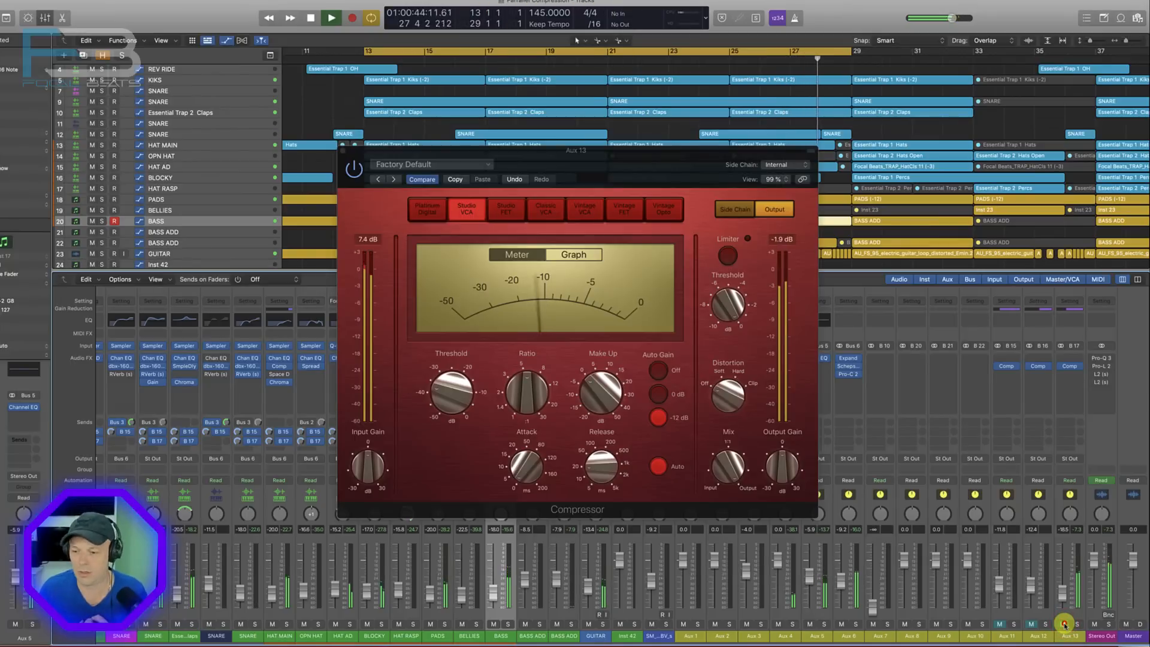
left_click(1064, 624)
left_click(1064, 623)
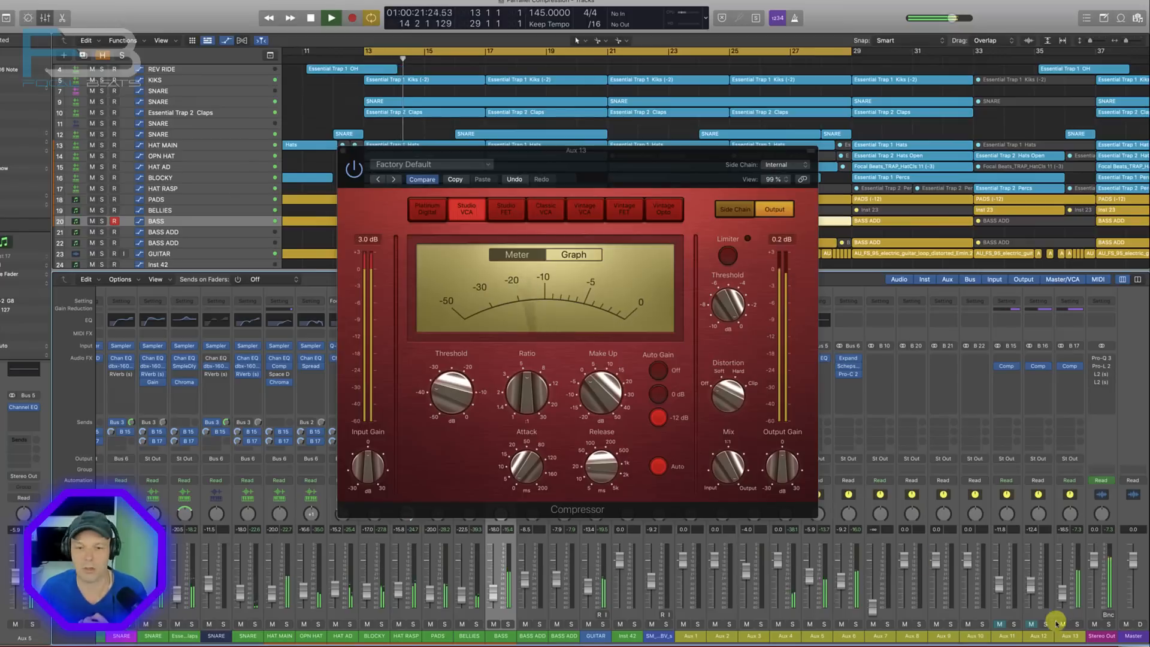
- Fine-tune the Aux 13 channel level to about -19.5 dB and compare the mix with it muted and unmuted, leaving it unmuted
left_click_drag(443, 391, 443, 399)
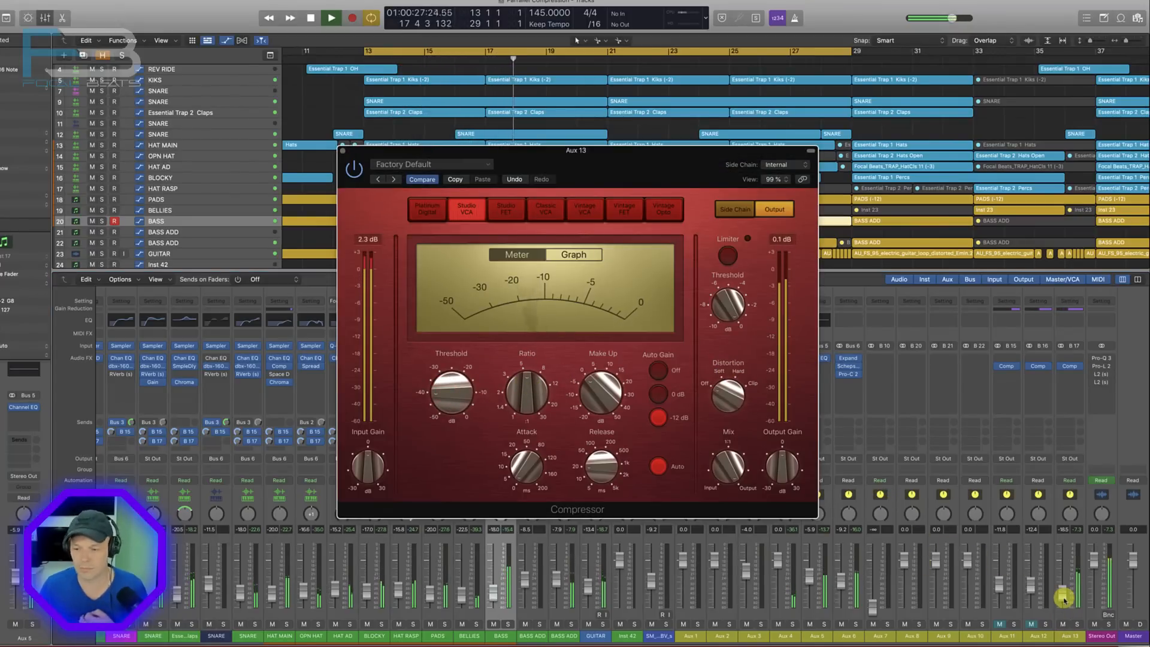
left_click_drag(1064, 596, 1065, 595)
left_click(1065, 624)
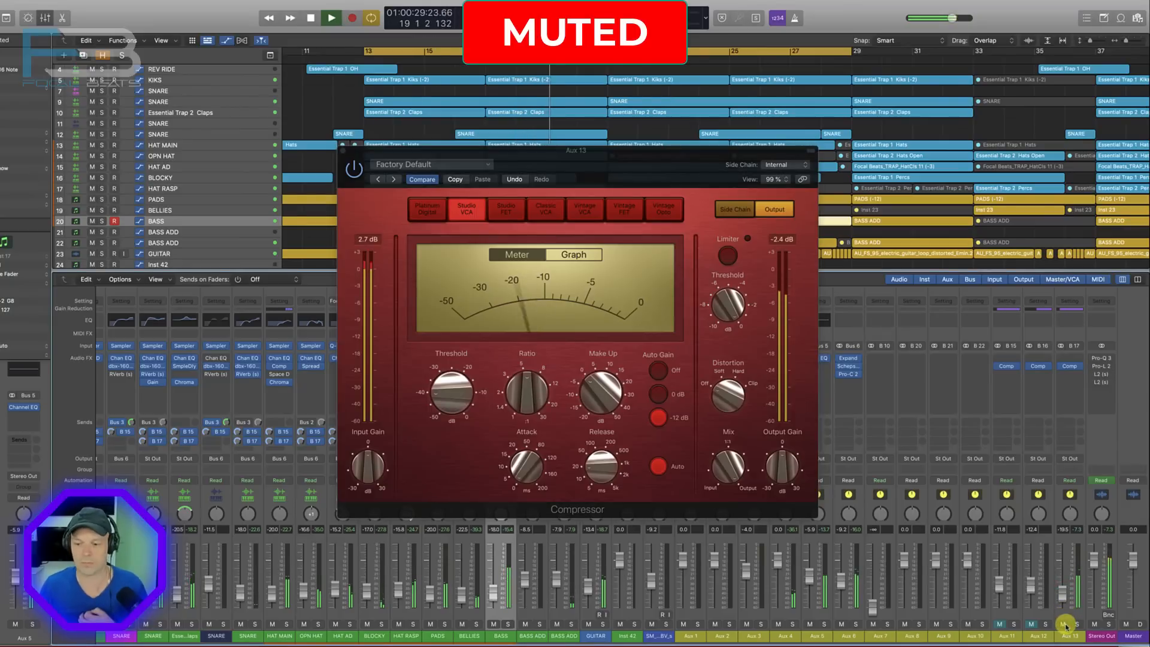
left_click(1066, 626)
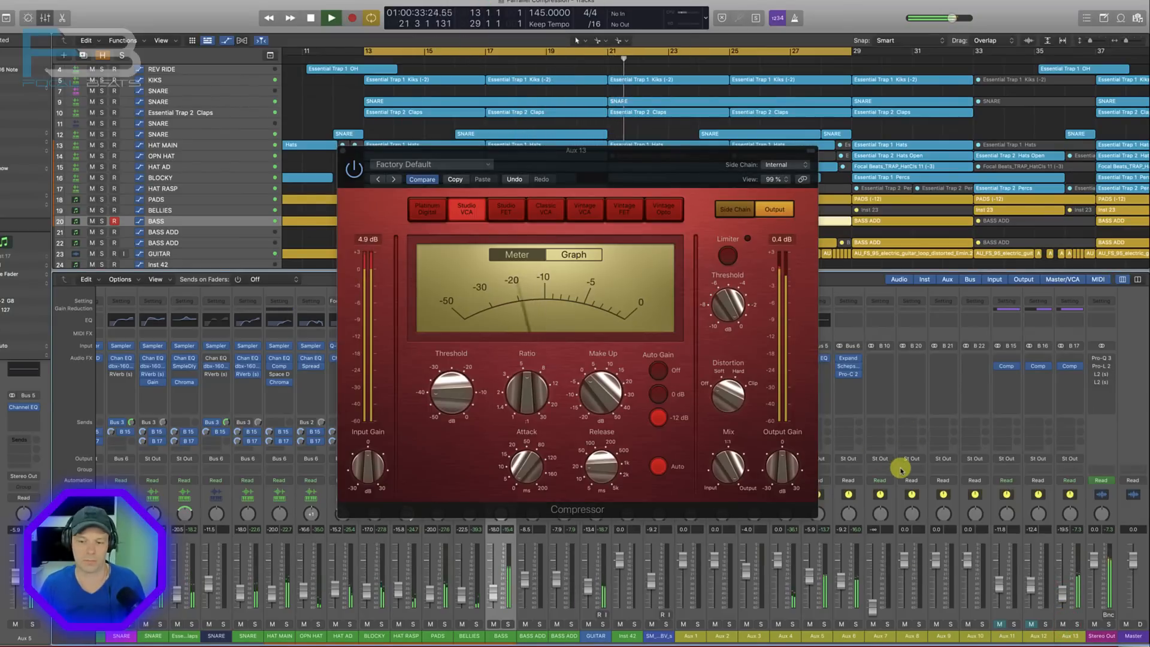
left_click(1065, 625)
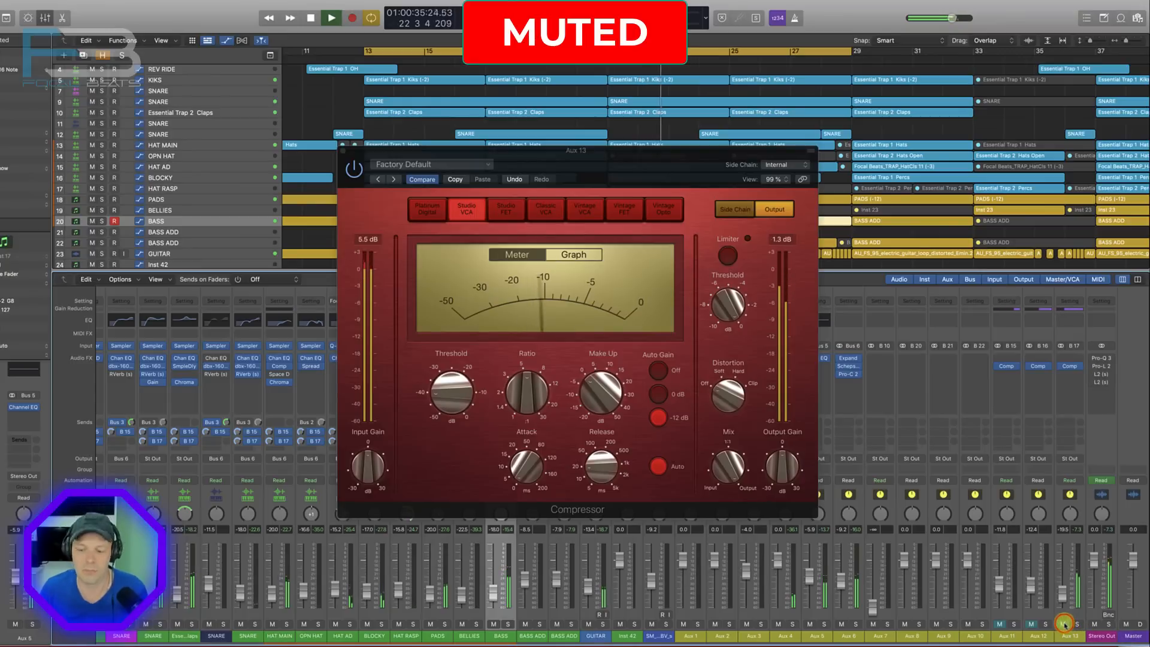
left_click(1065, 624)
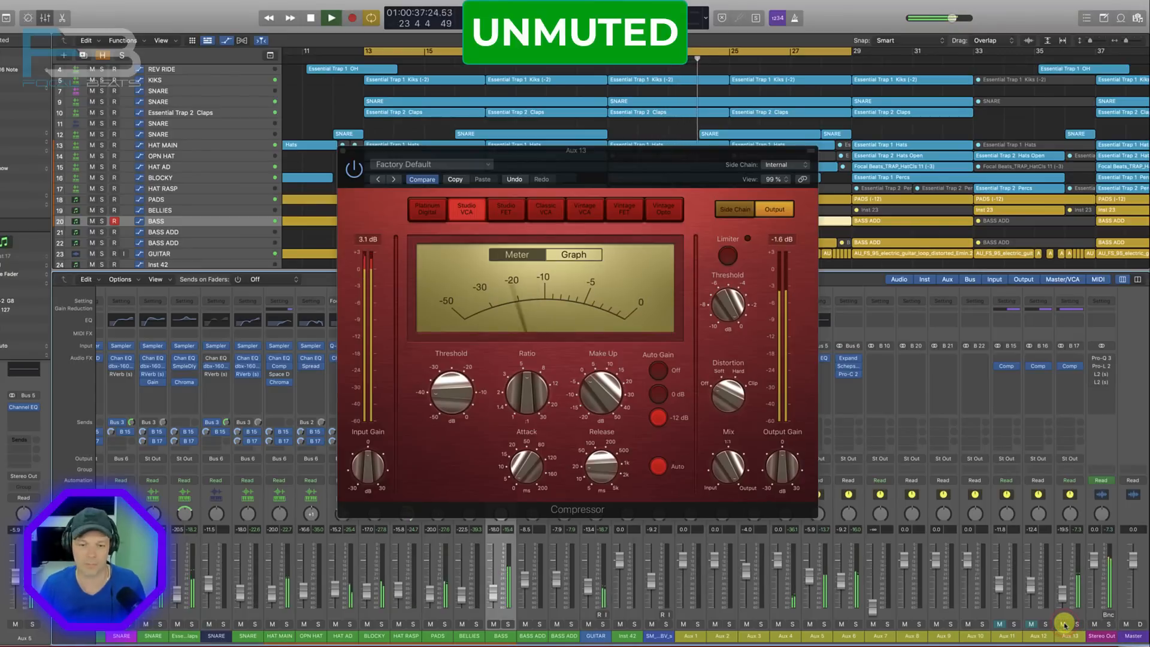